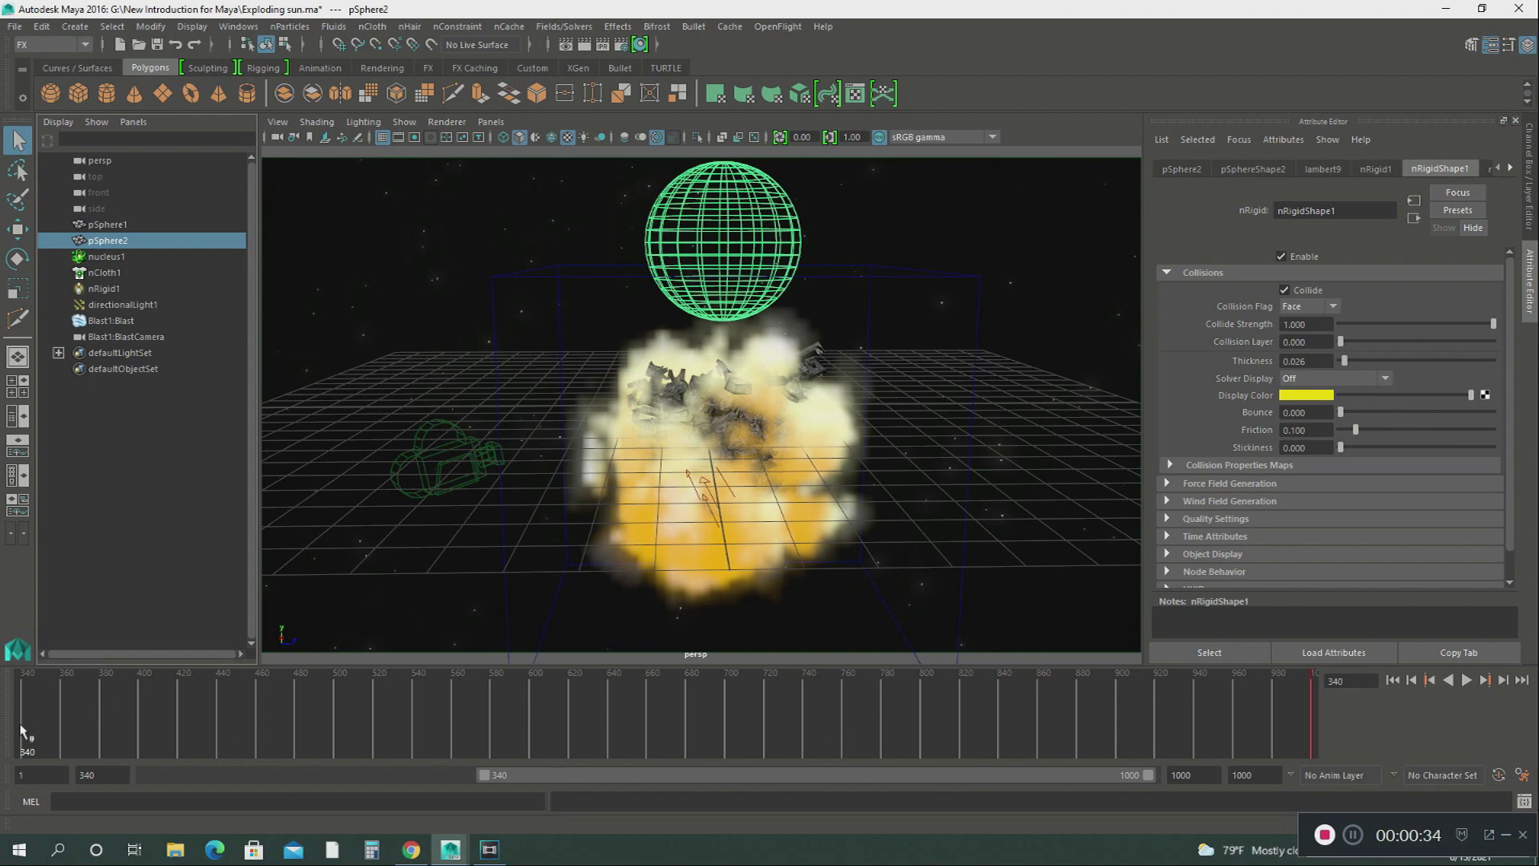
- Play back the nCloth explosion simulation in the viewport with Alt+V
key("alt+v")
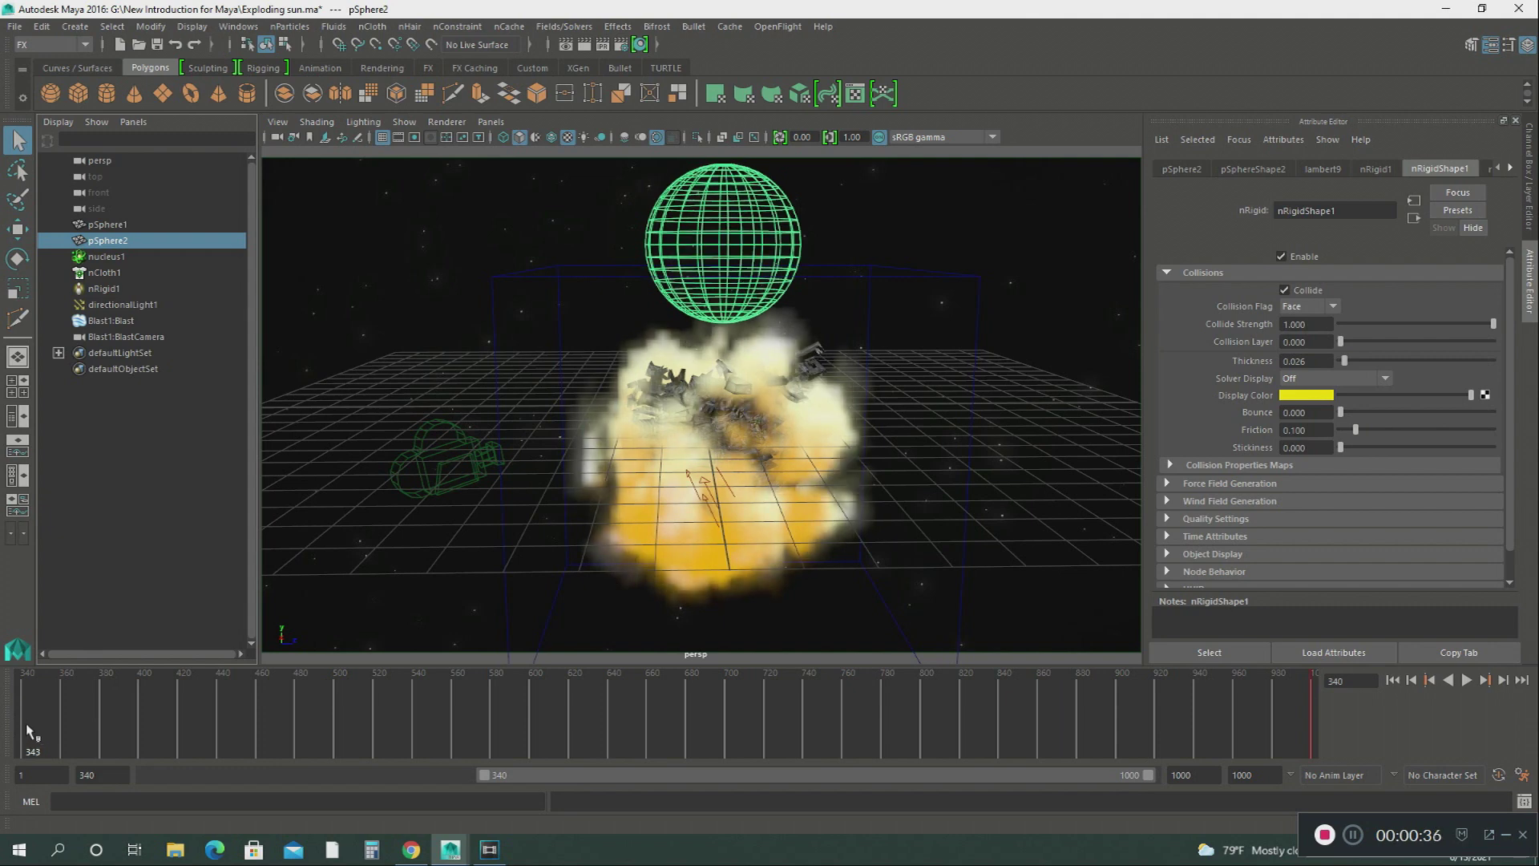
- Stop playback at frame 340 and select the persp camera in the Outliner
key("Escape")
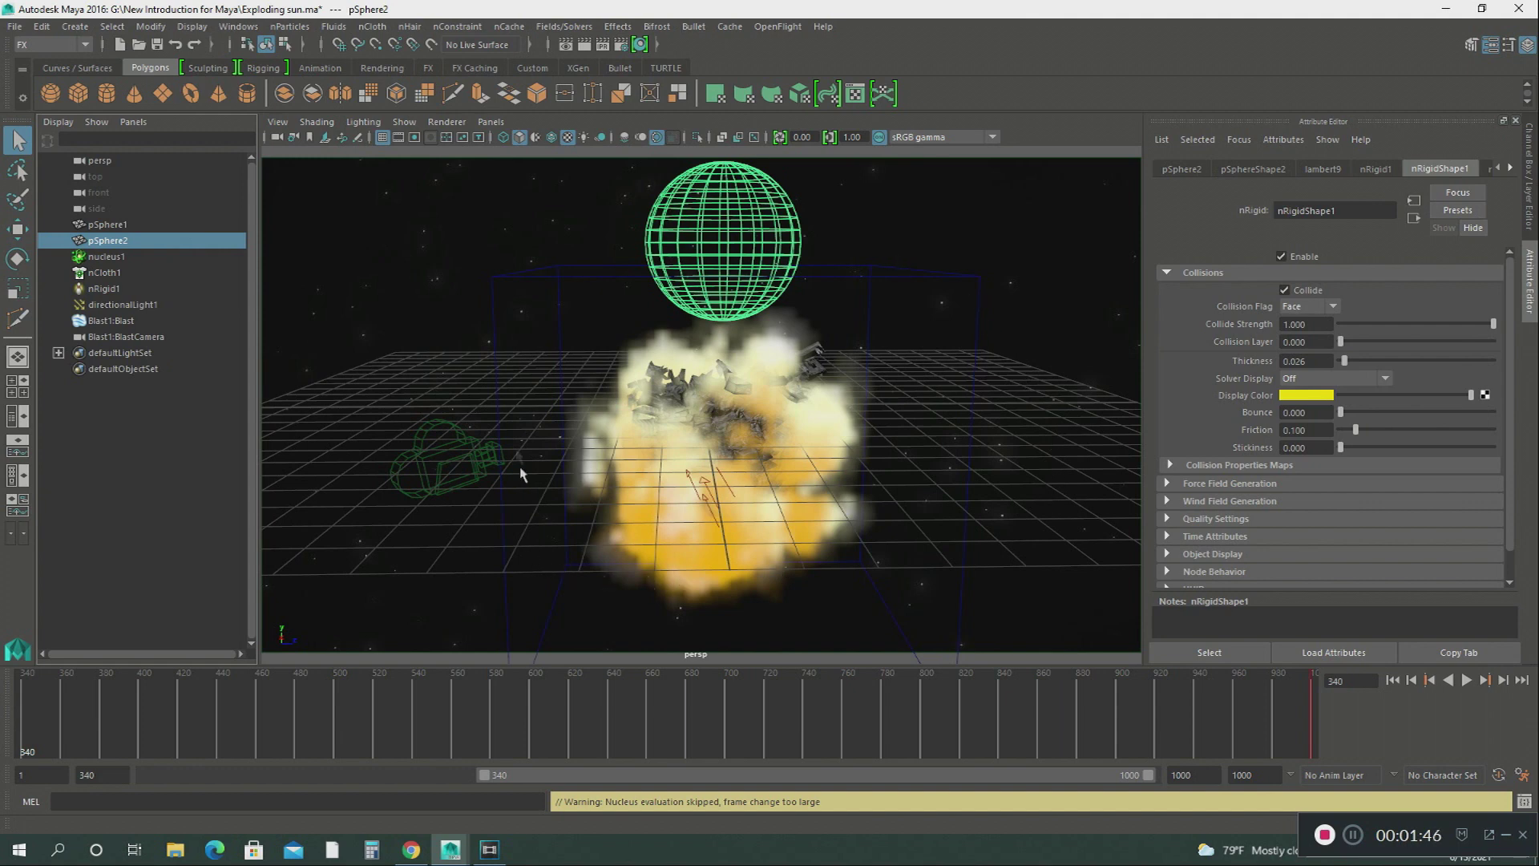
left_click(97, 161)
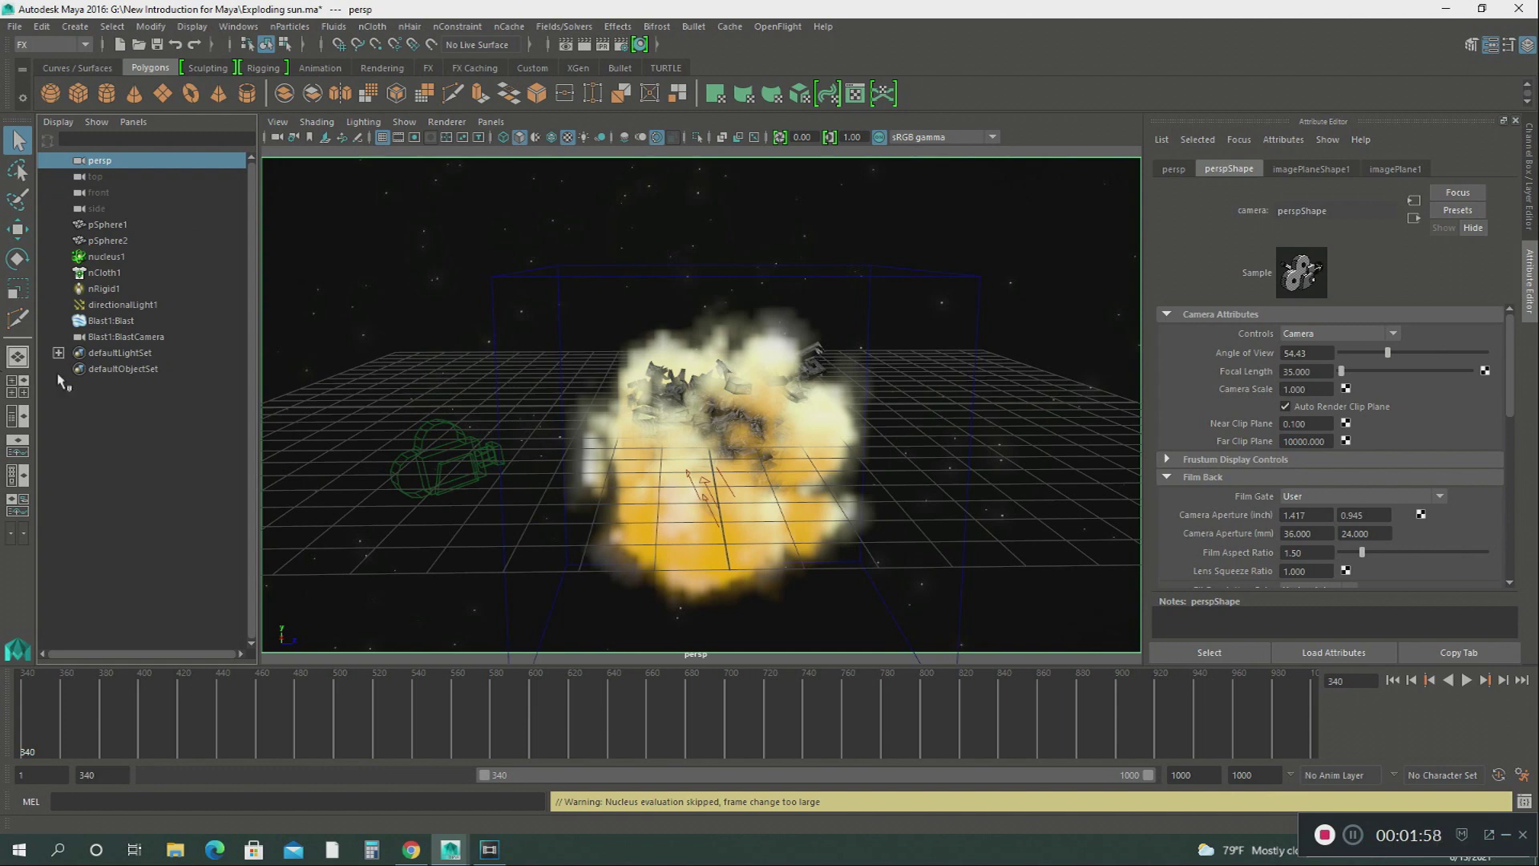
- Inspect pSphere1 and pSphere2 in the Outliner, then show pSphere1 in the Channel Box / Layer Editor
left_click(120, 226)
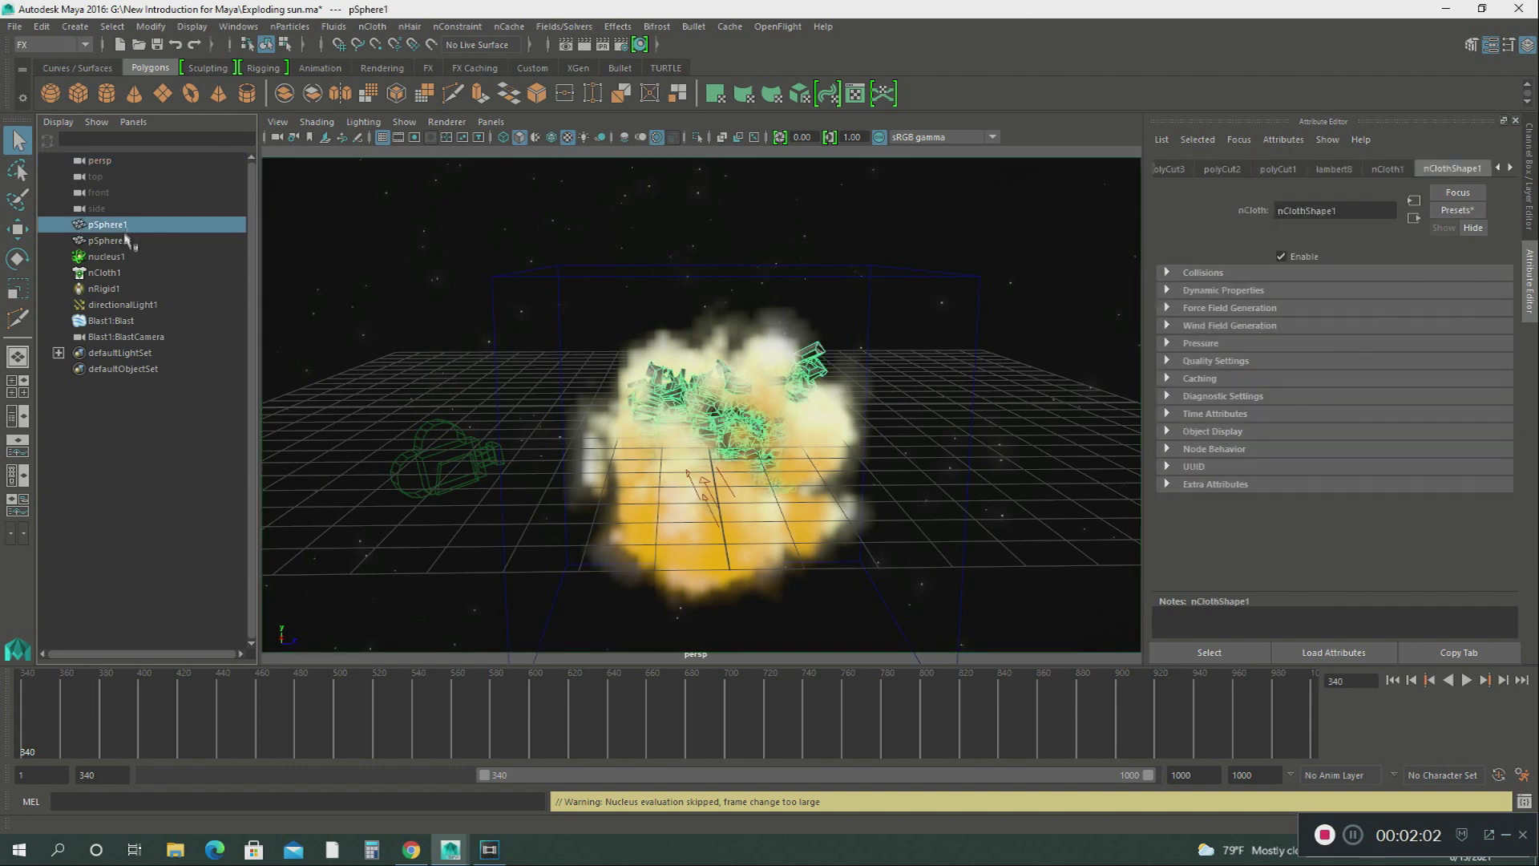
left_click(122, 241)
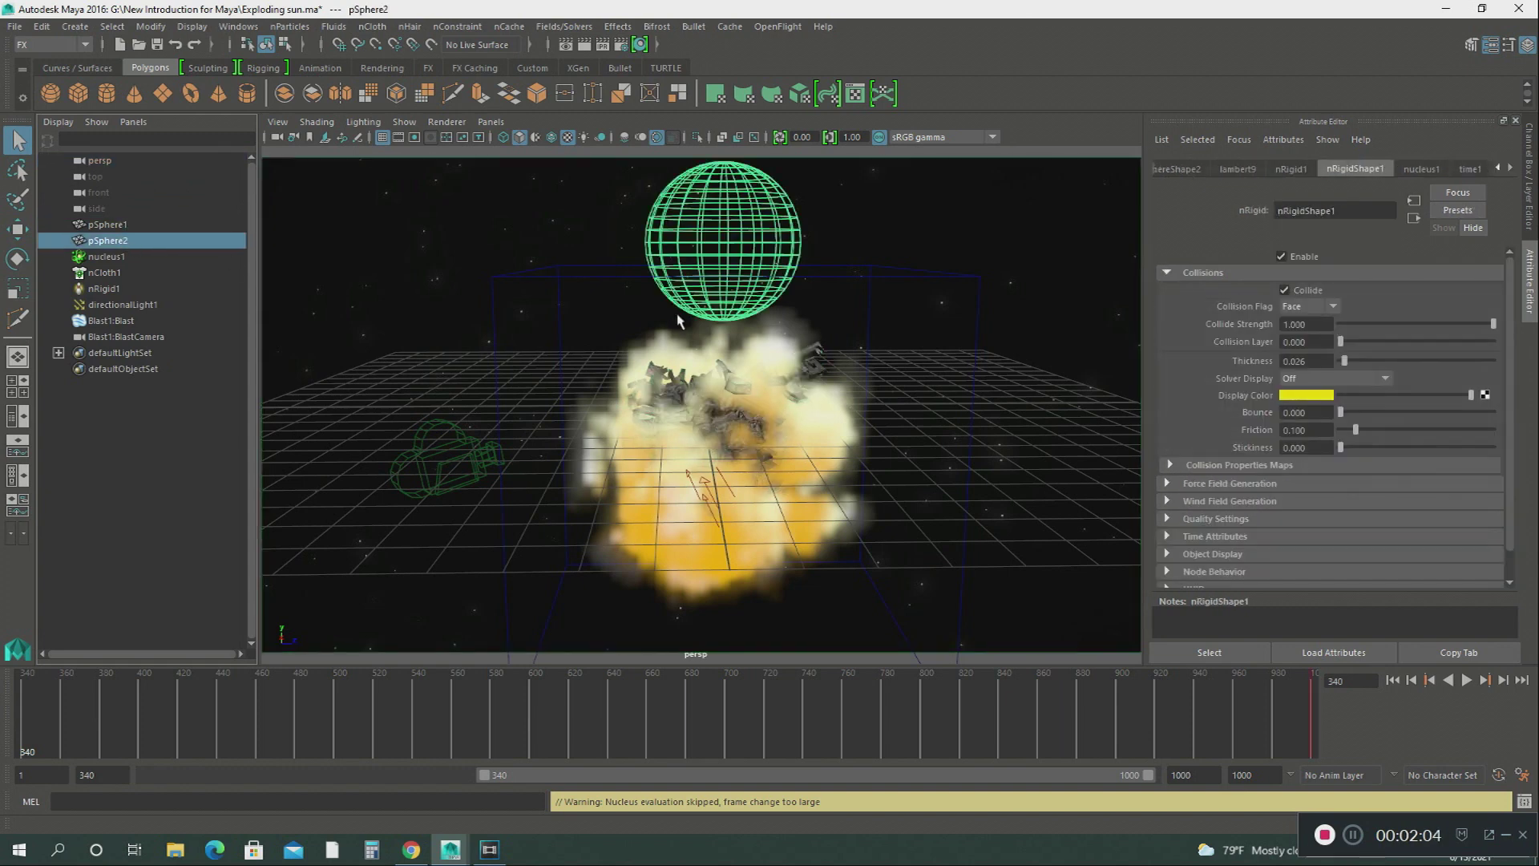
left_click(447, 348)
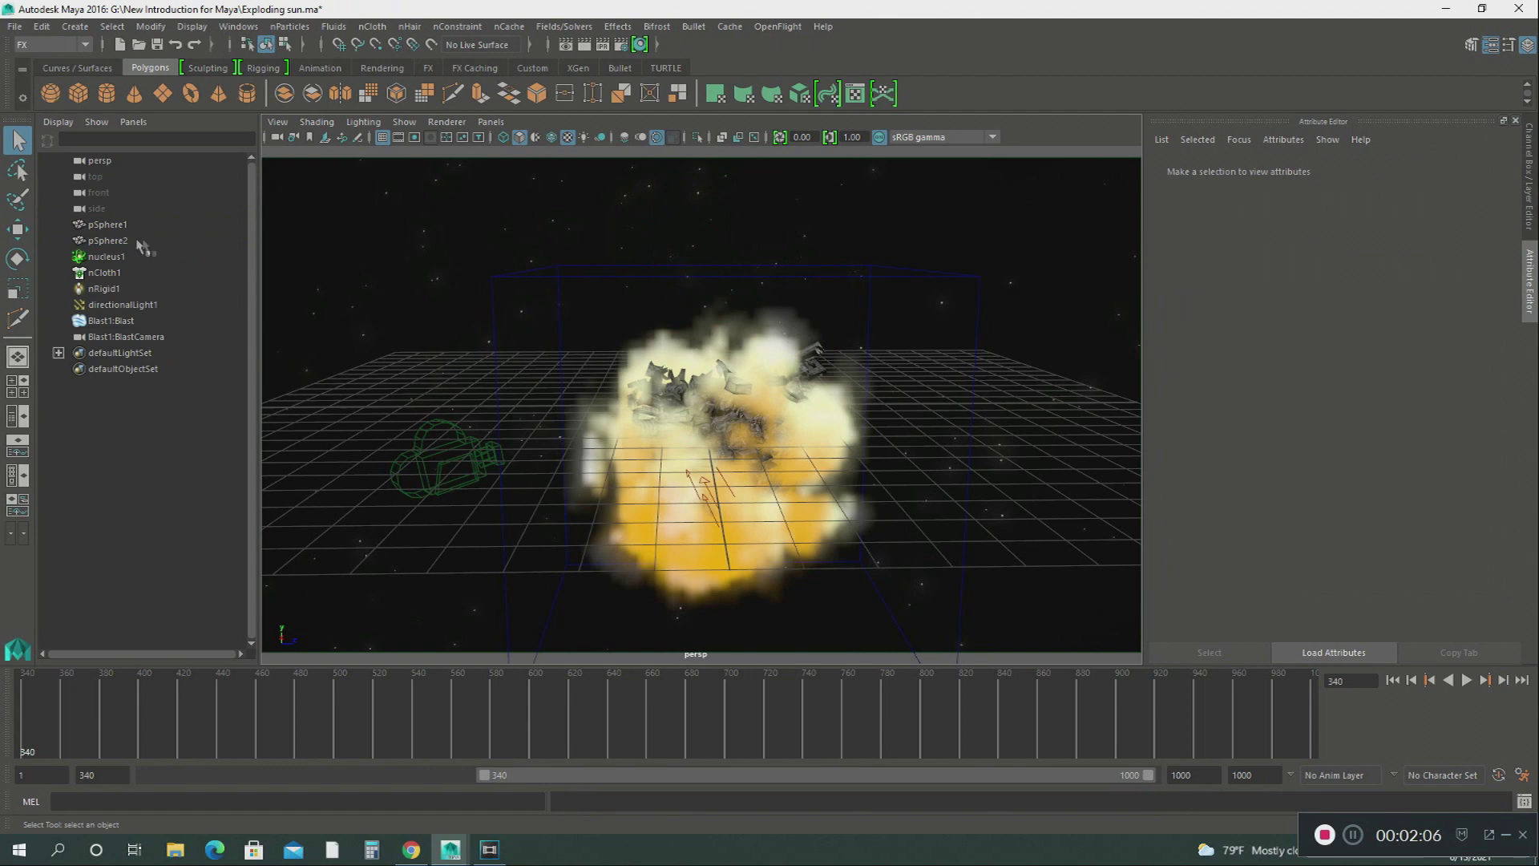
left_click(117, 242)
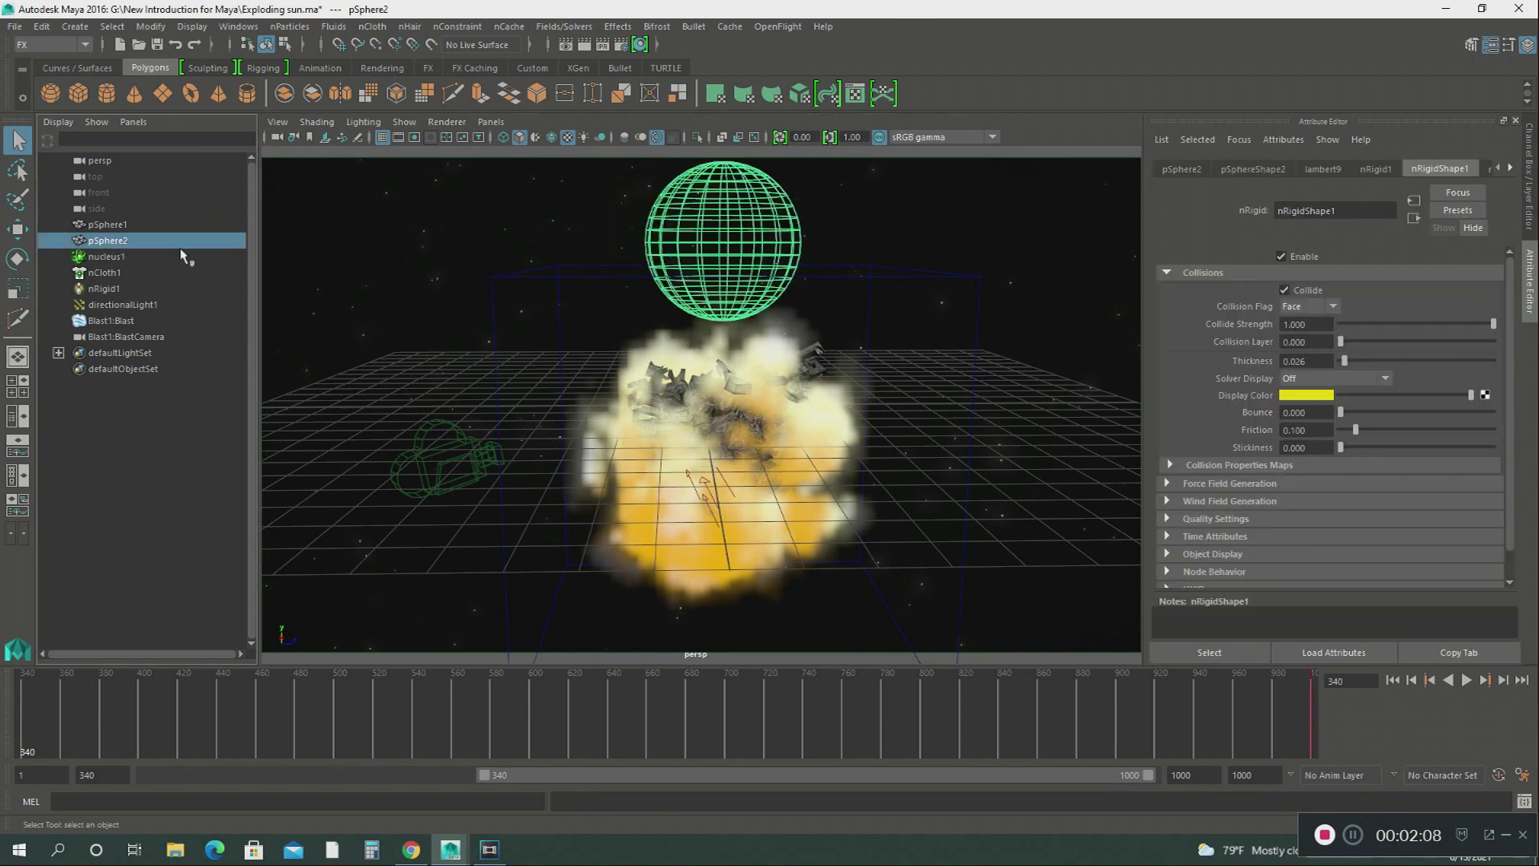
left_click(124, 224)
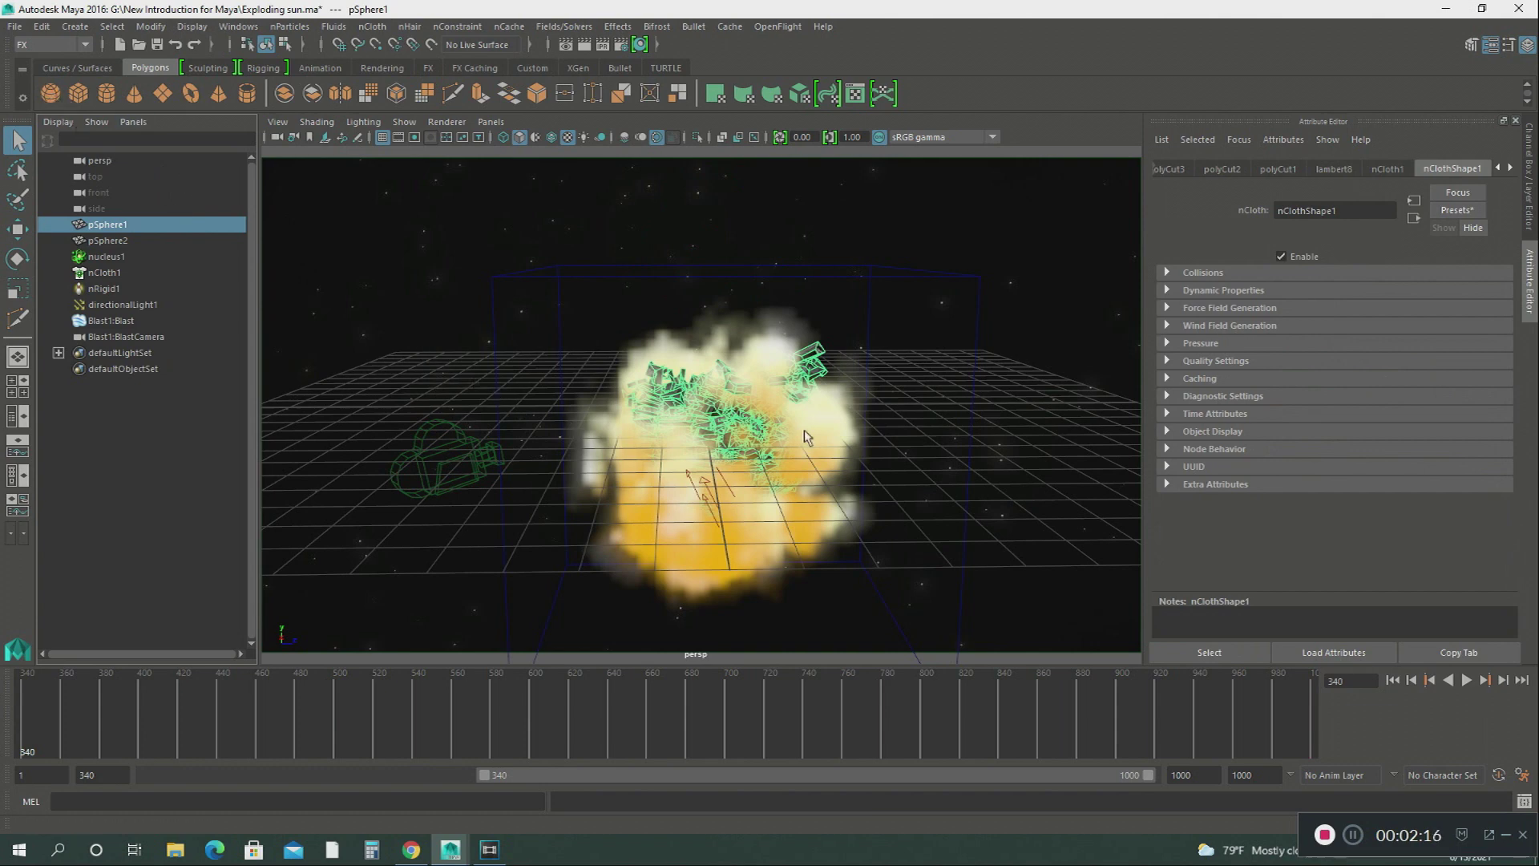
left_click(1530, 215)
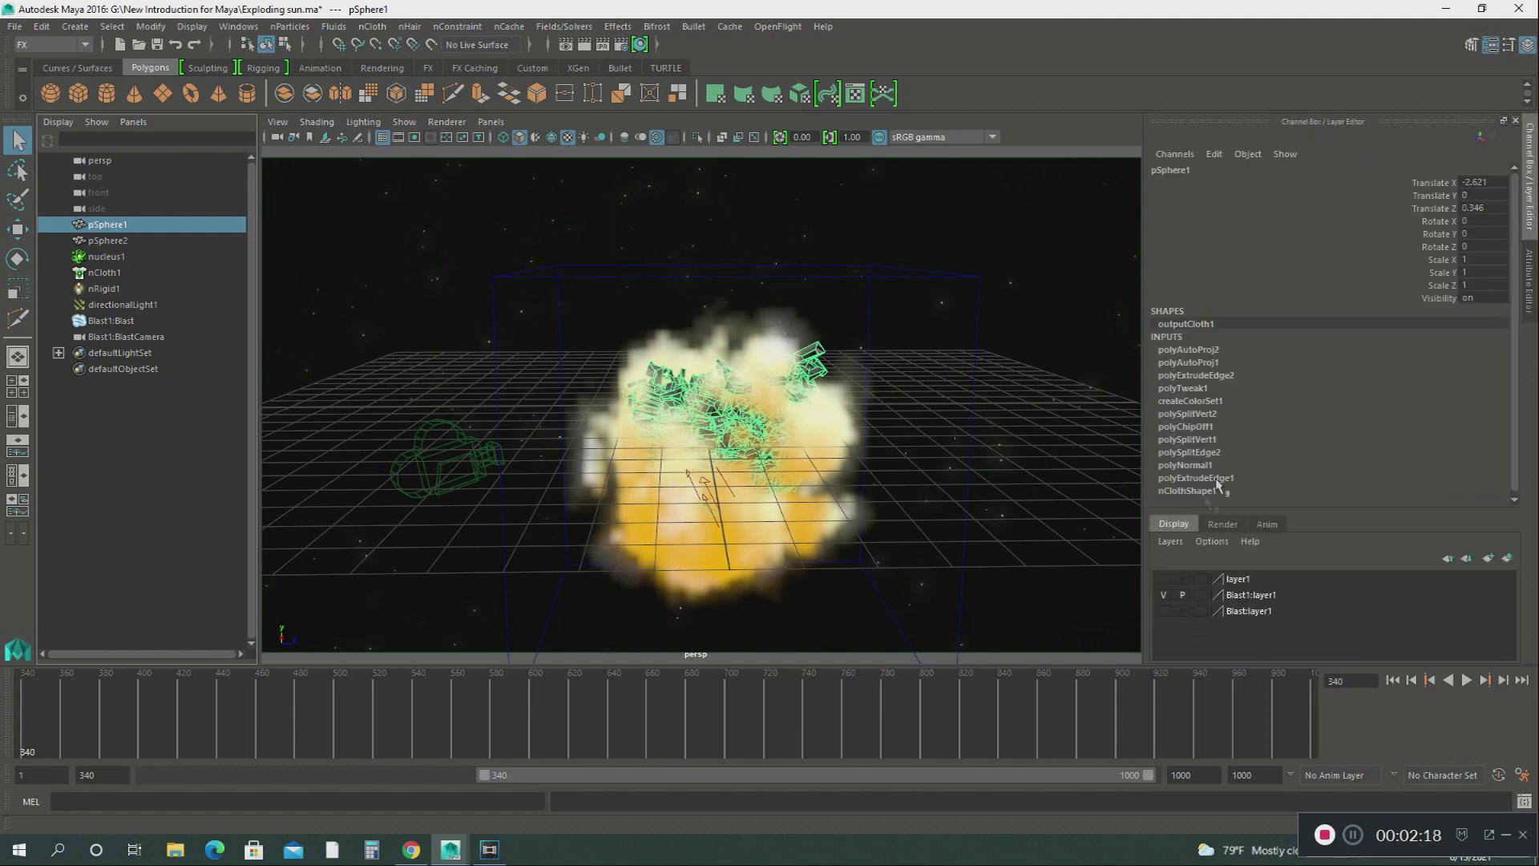
- Hide the Blast1:layer1 explosion layer, leaving nClothShape1's attributes shown
left_click(1163, 595)
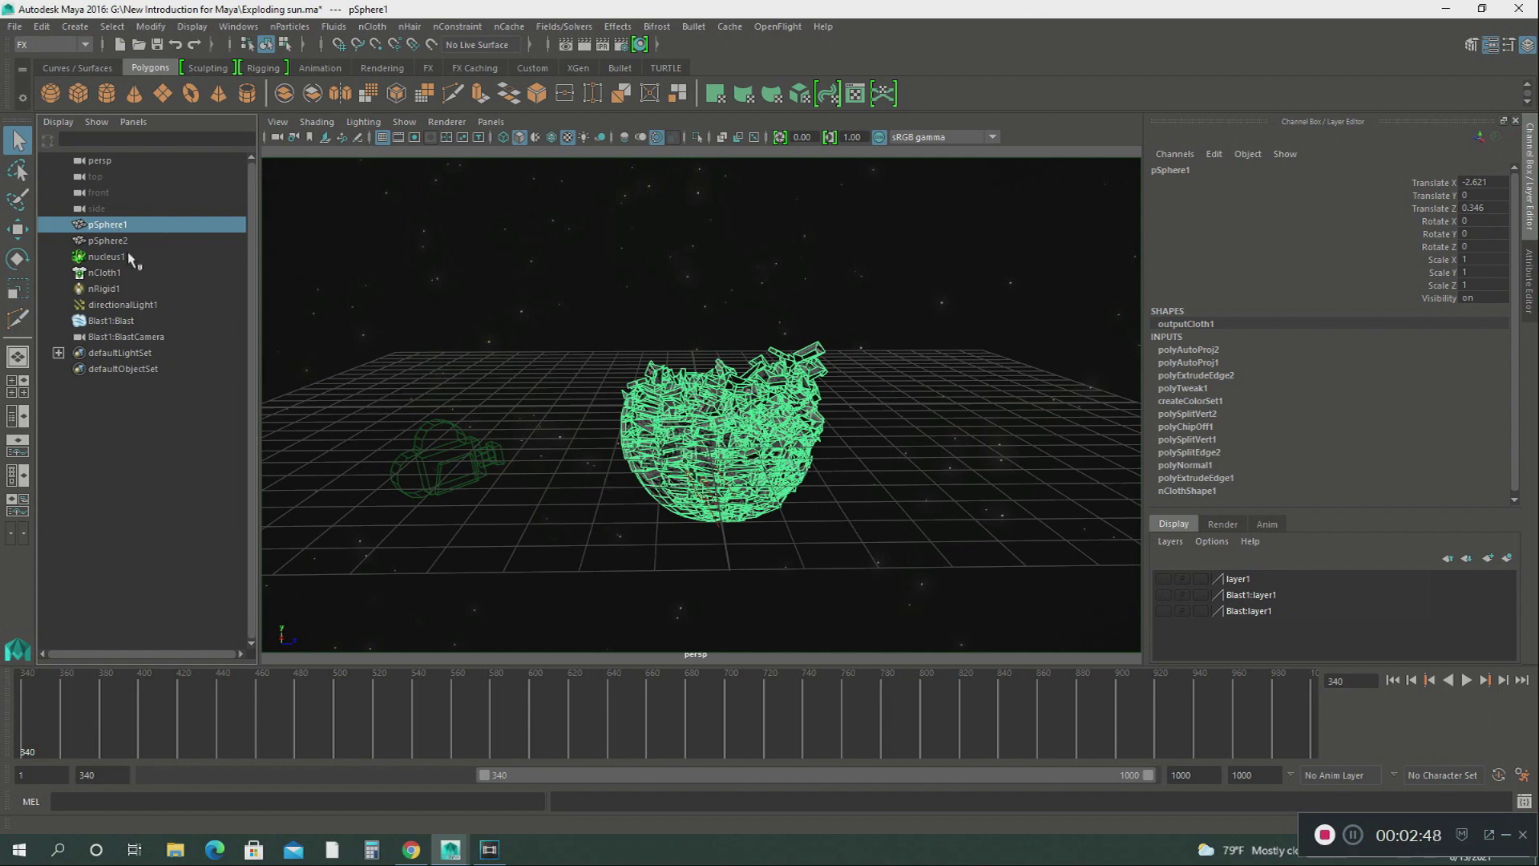
left_click(1530, 309)
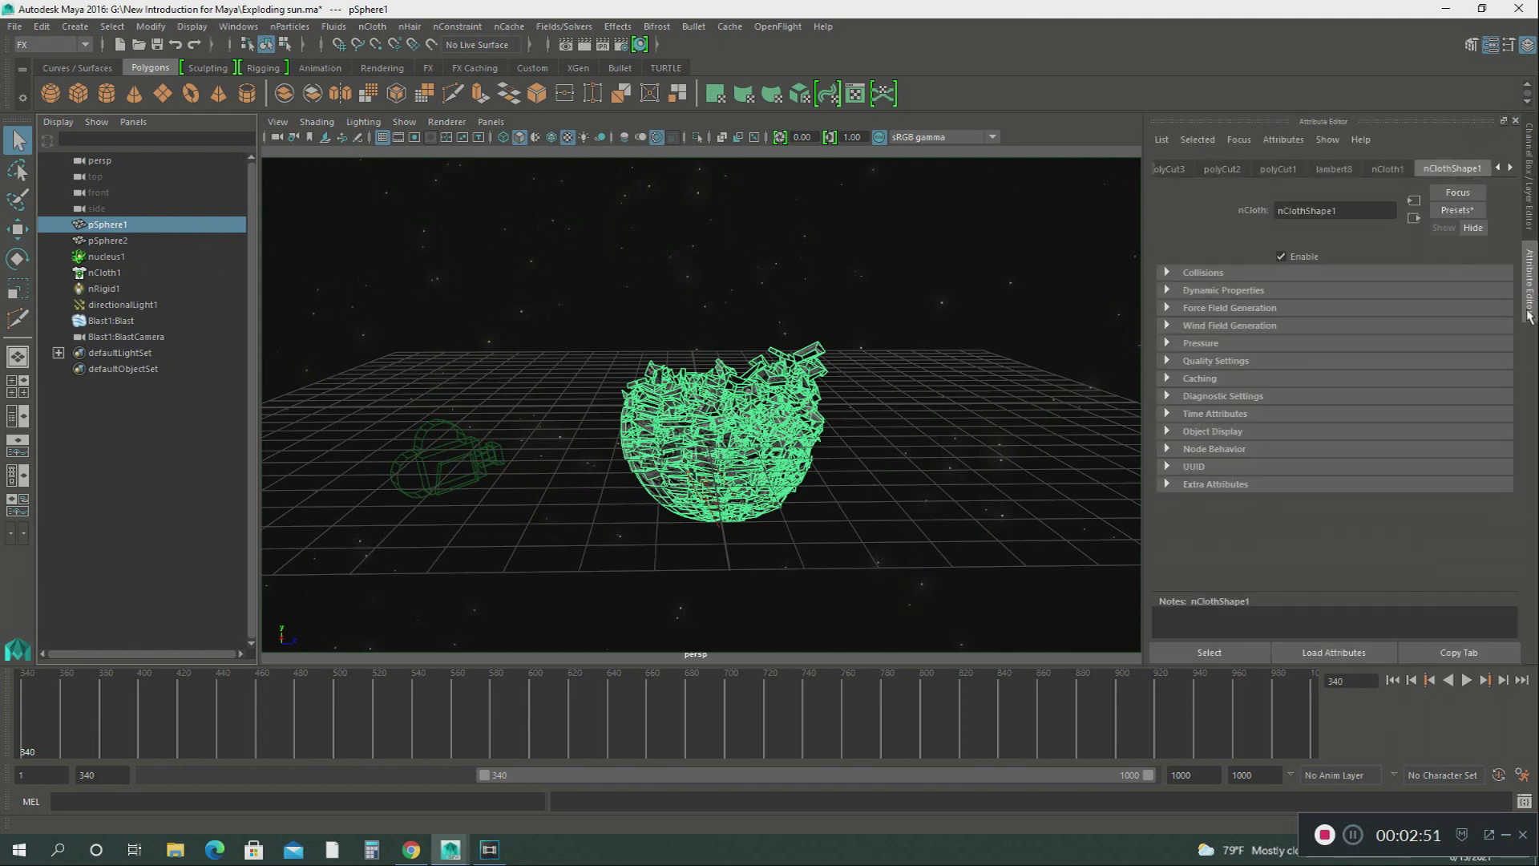
- Step through pSphere1's node tabs to the lambert12 material, then select the Blast1:Blast fluid
left_click(1509, 169)
left_click(1509, 168)
left_click(1506, 167)
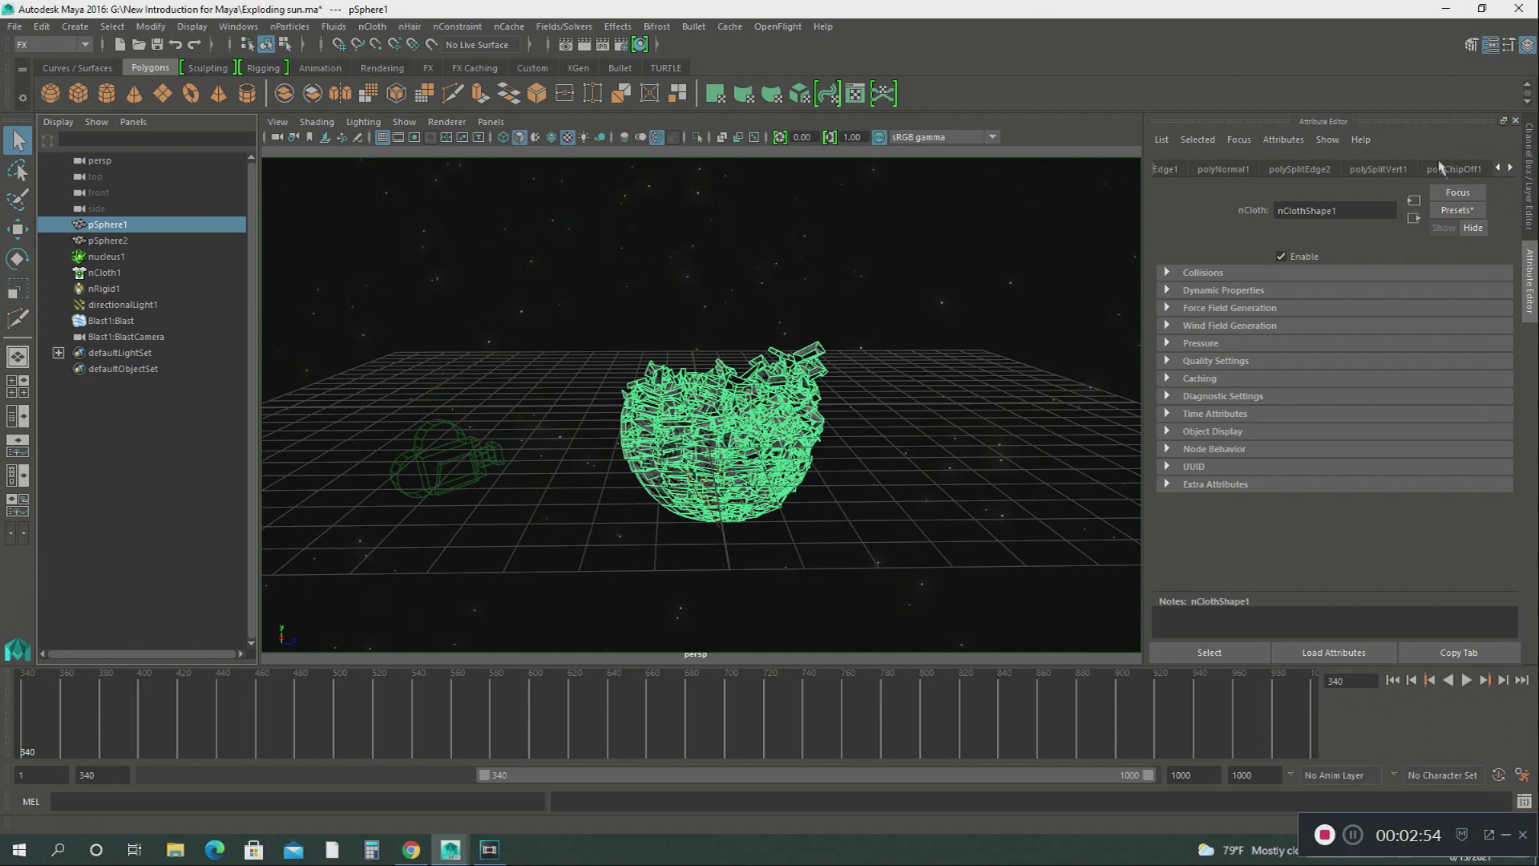
left_click(1510, 168)
left_click(1510, 169)
left_click(1510, 169)
left_click(1453, 170)
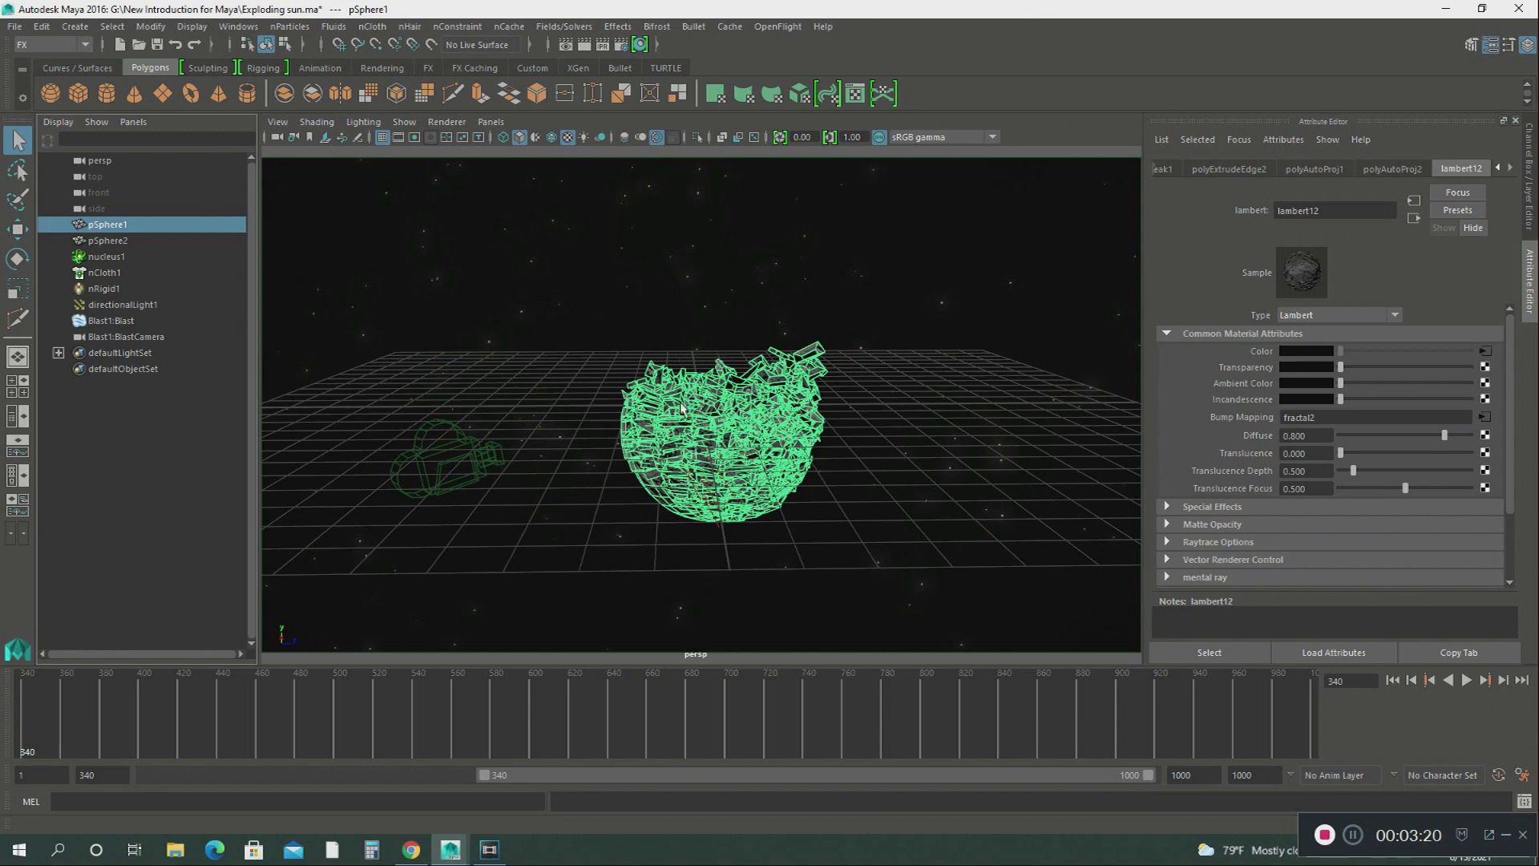
left_click(114, 322)
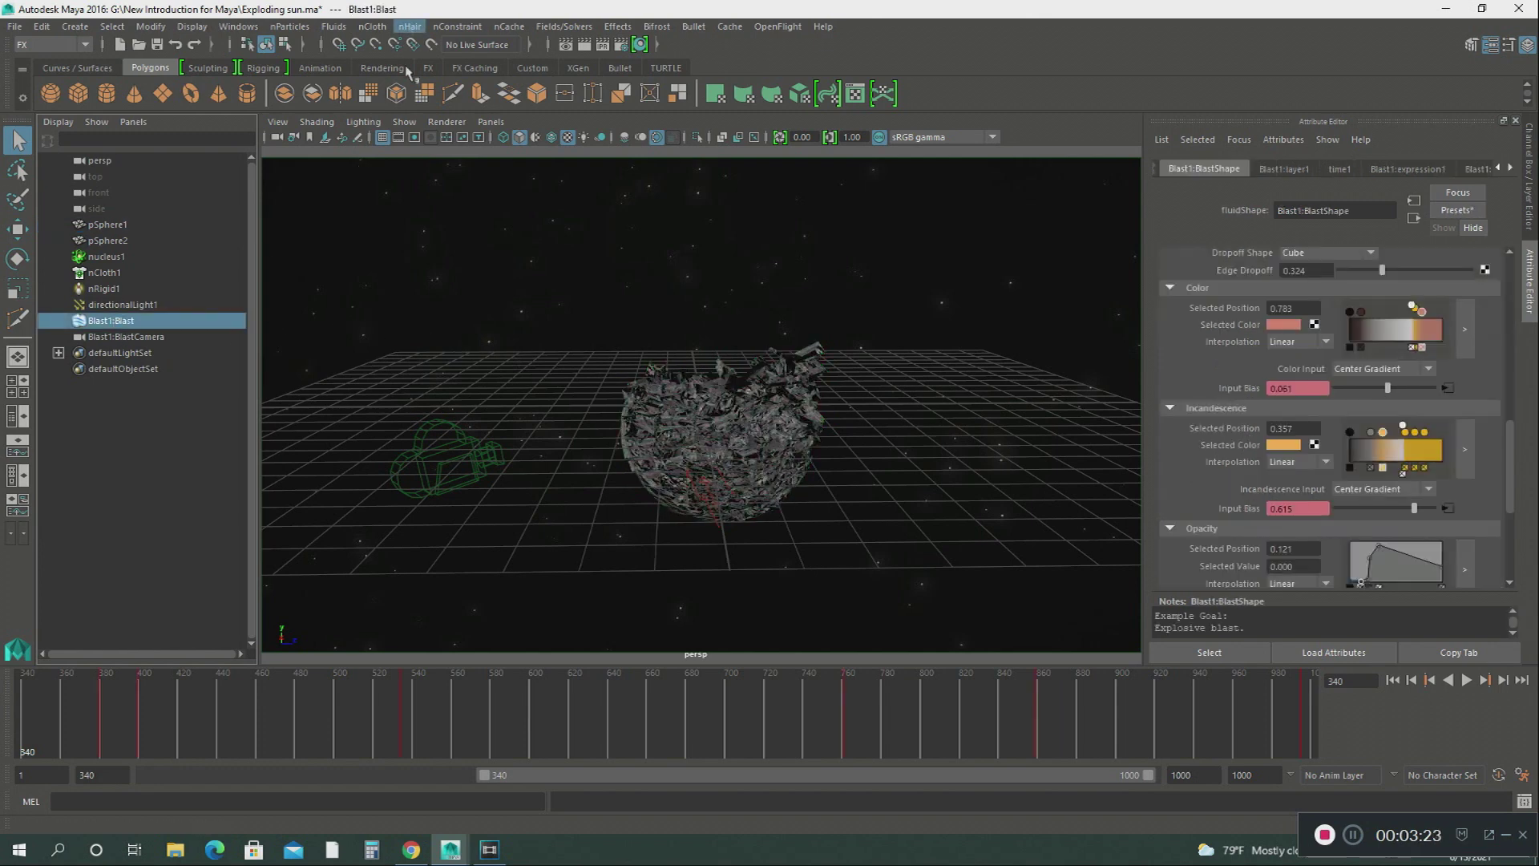
- Open the Visor preset browser and move its window fully into view
left_click(238, 26)
mouse_move(289, 89)
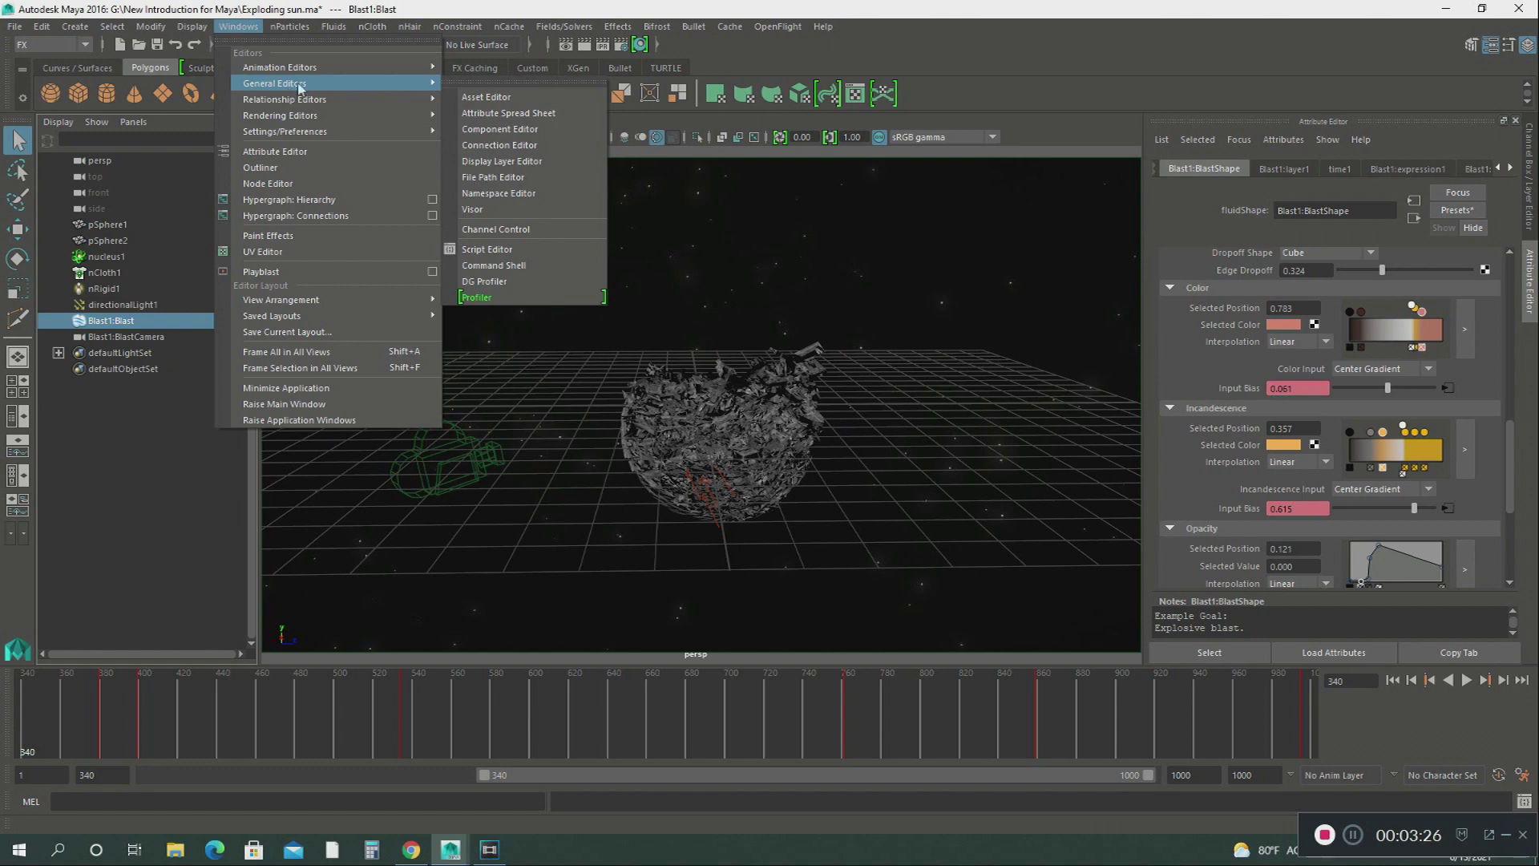
left_click(481, 212)
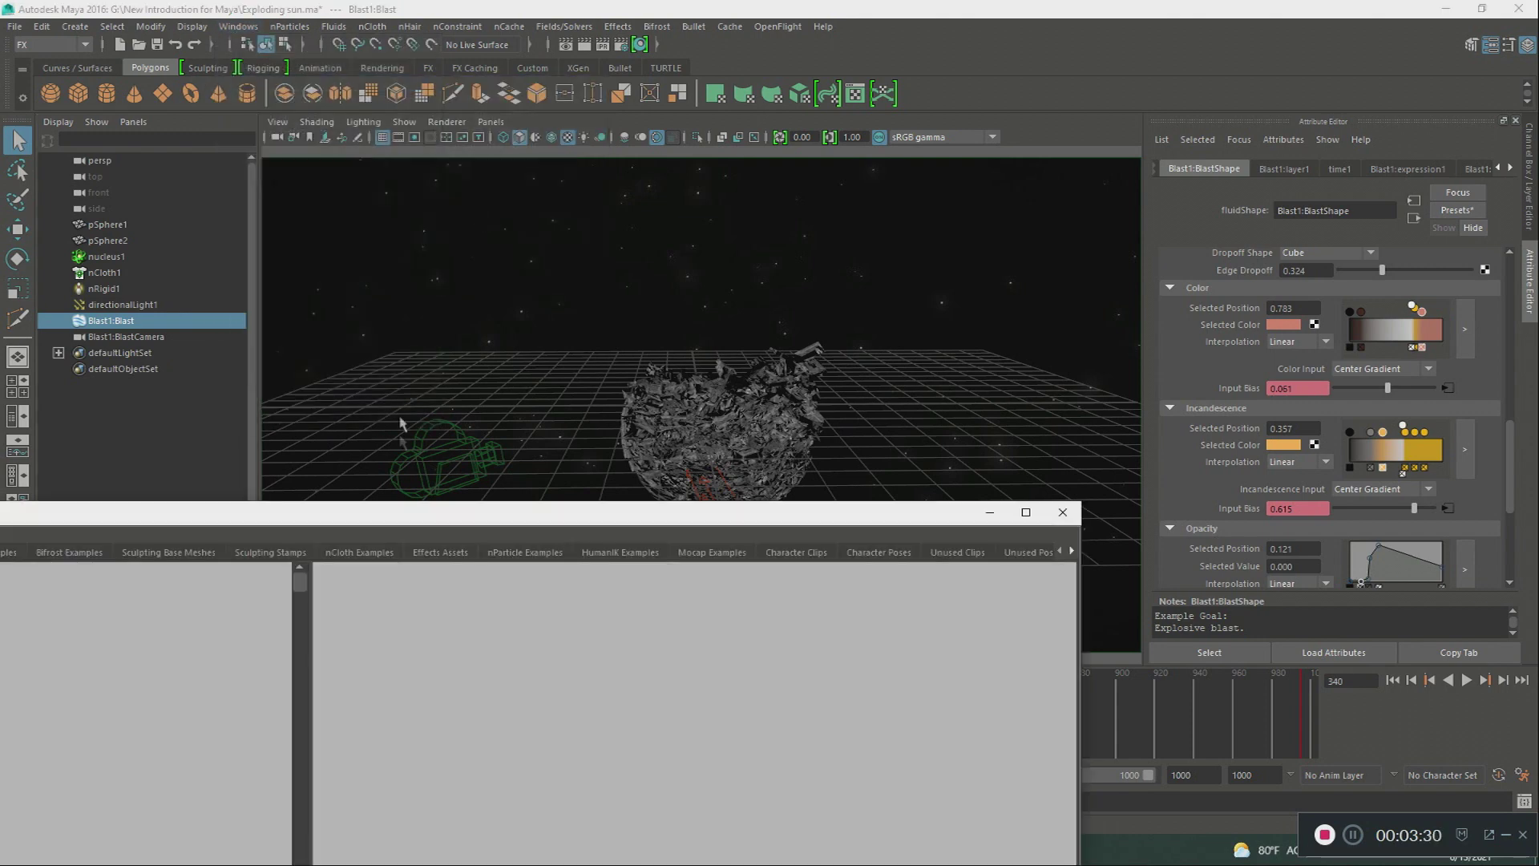
mouse_move(425, 527)
left_mouse_down()
mouse_move(670, 451)
mouse_move(770, 392)
mouse_move(880, 374)
left_mouse_up()
- Browse the Fluid Examples' Explosions presets such as Blast.ma, then minimize the Visor
left_click(111, 400)
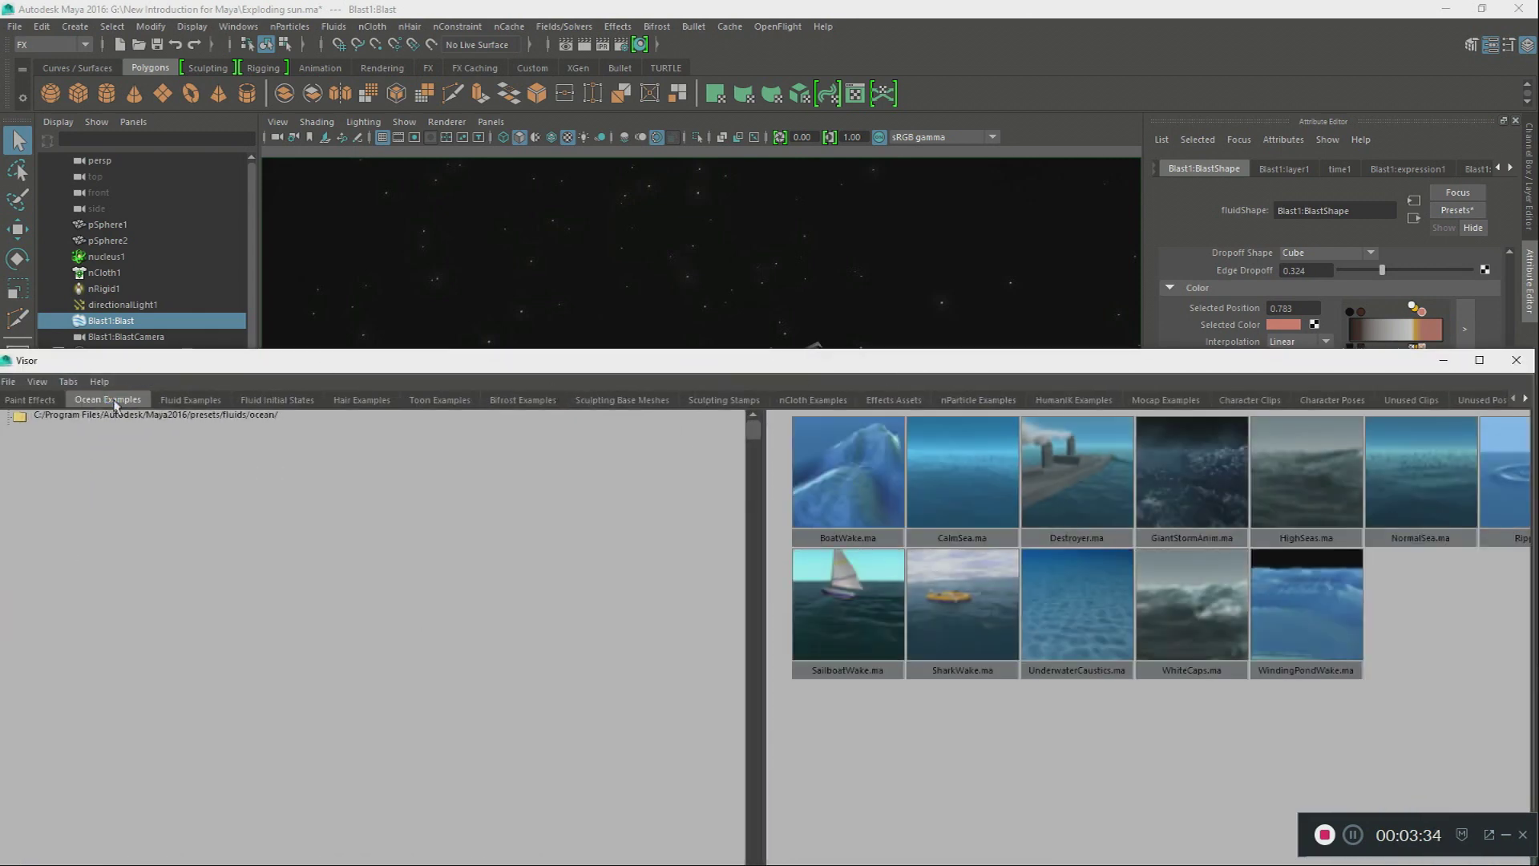
left_click(185, 401)
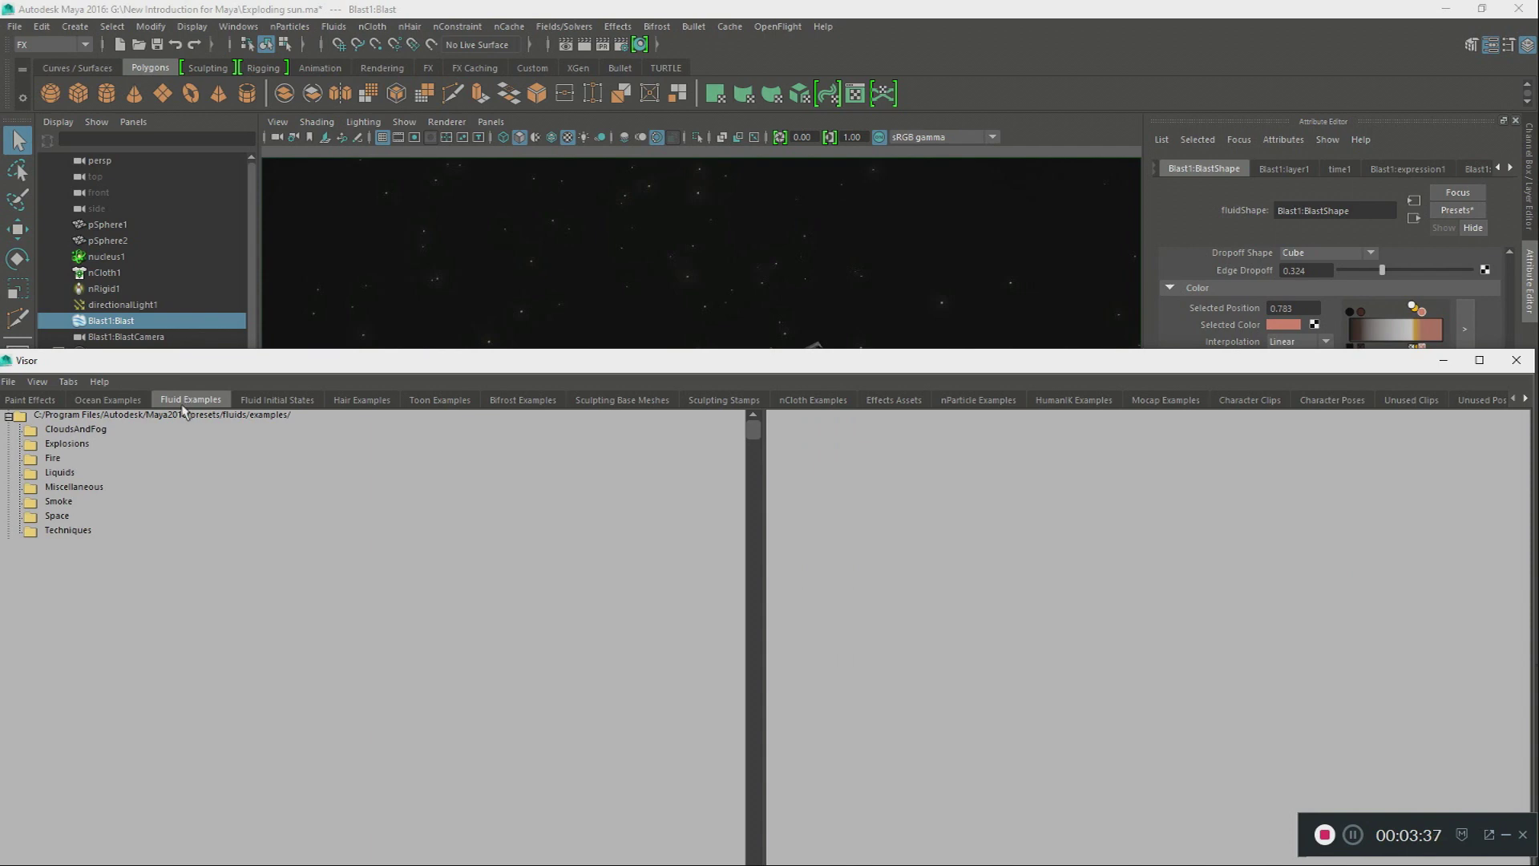
left_click(72, 444)
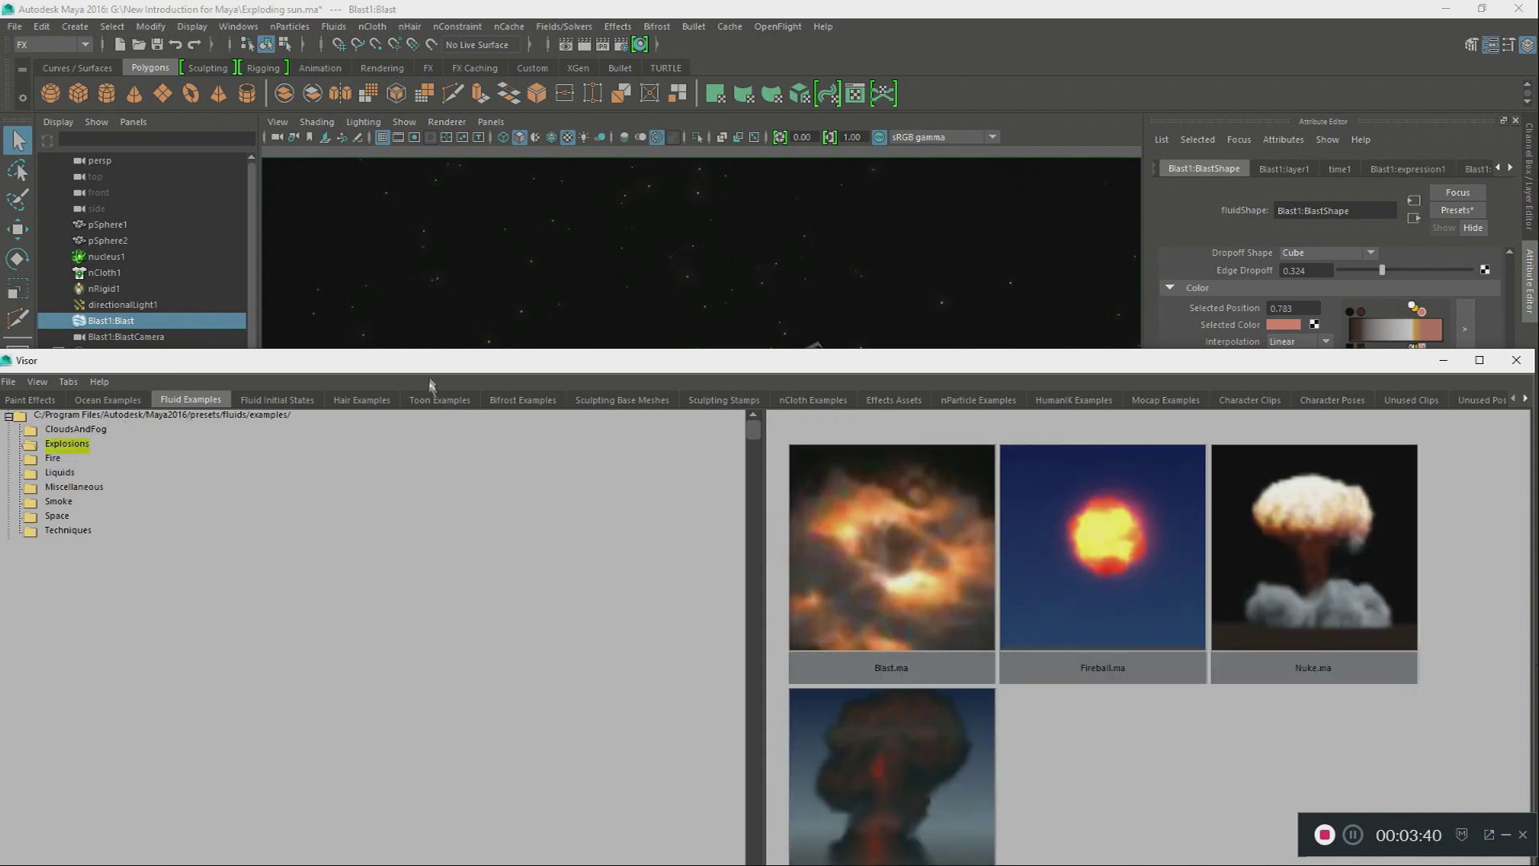
left_click_drag(431, 370, 219, 473)
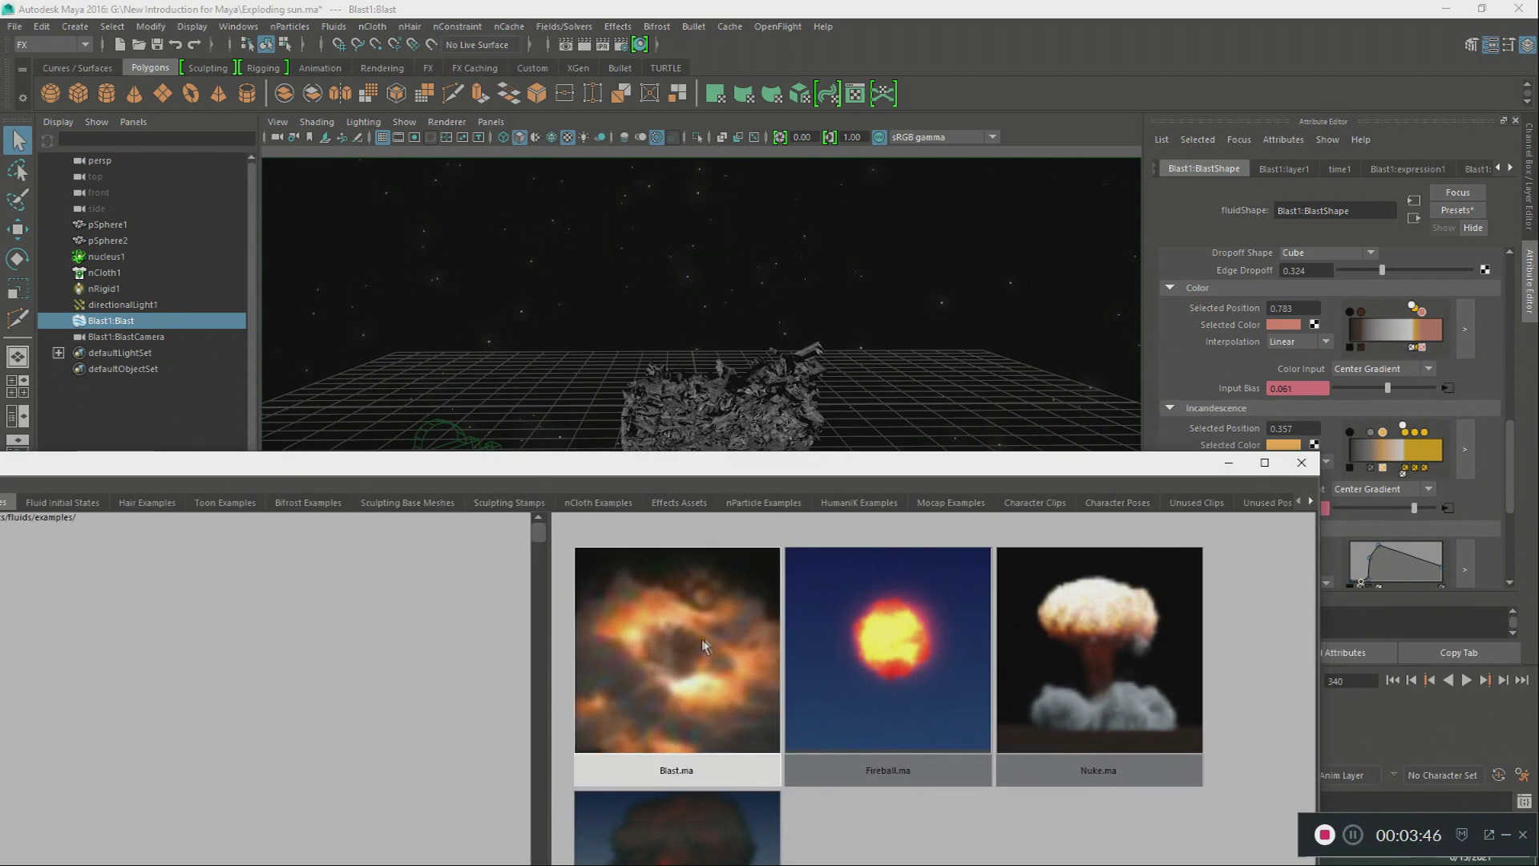
key("Down")
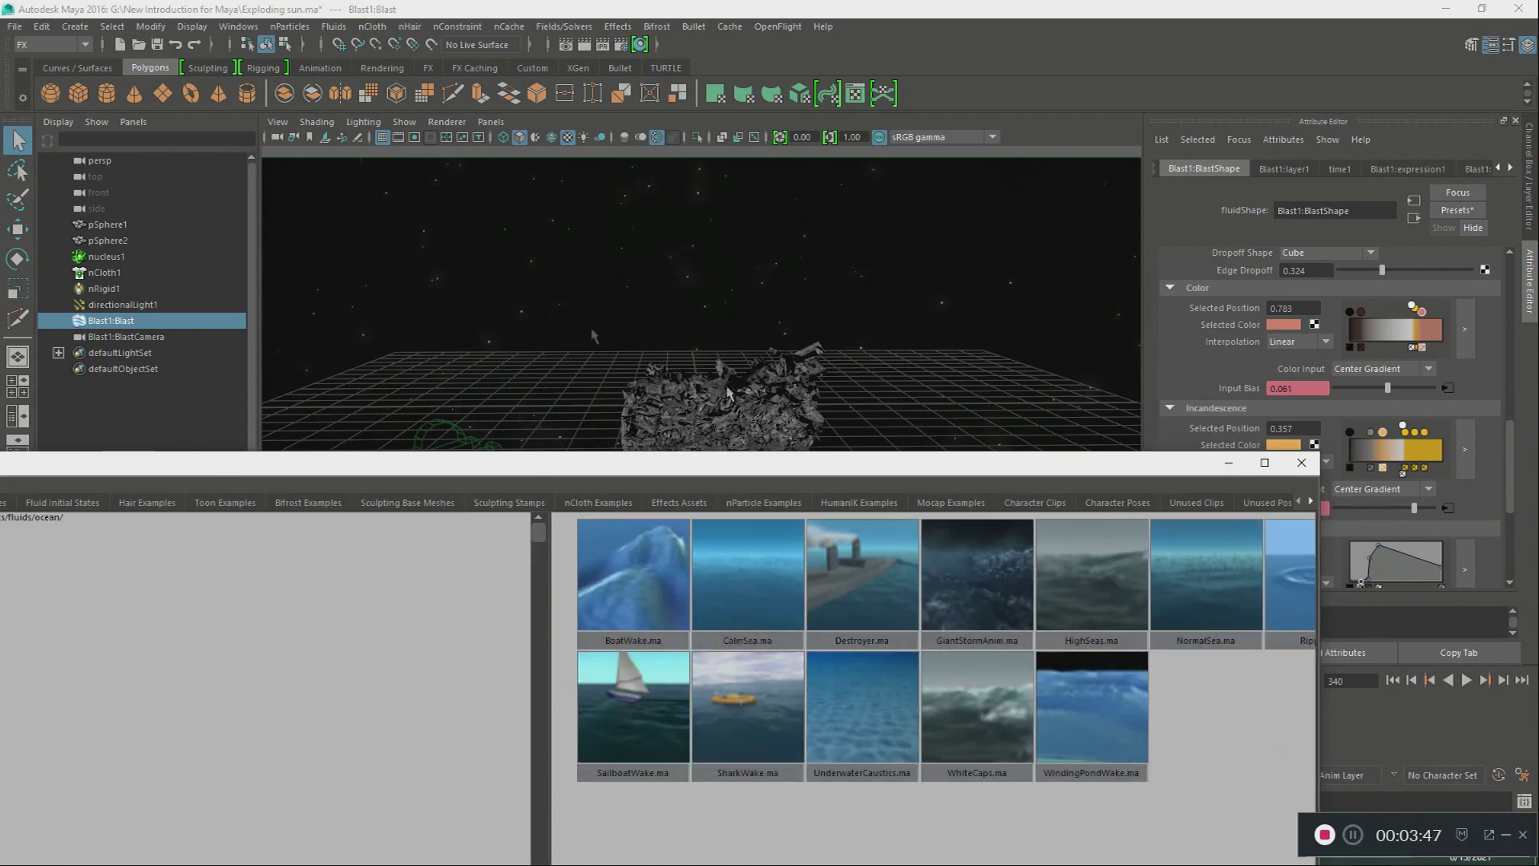
left_click(1228, 463)
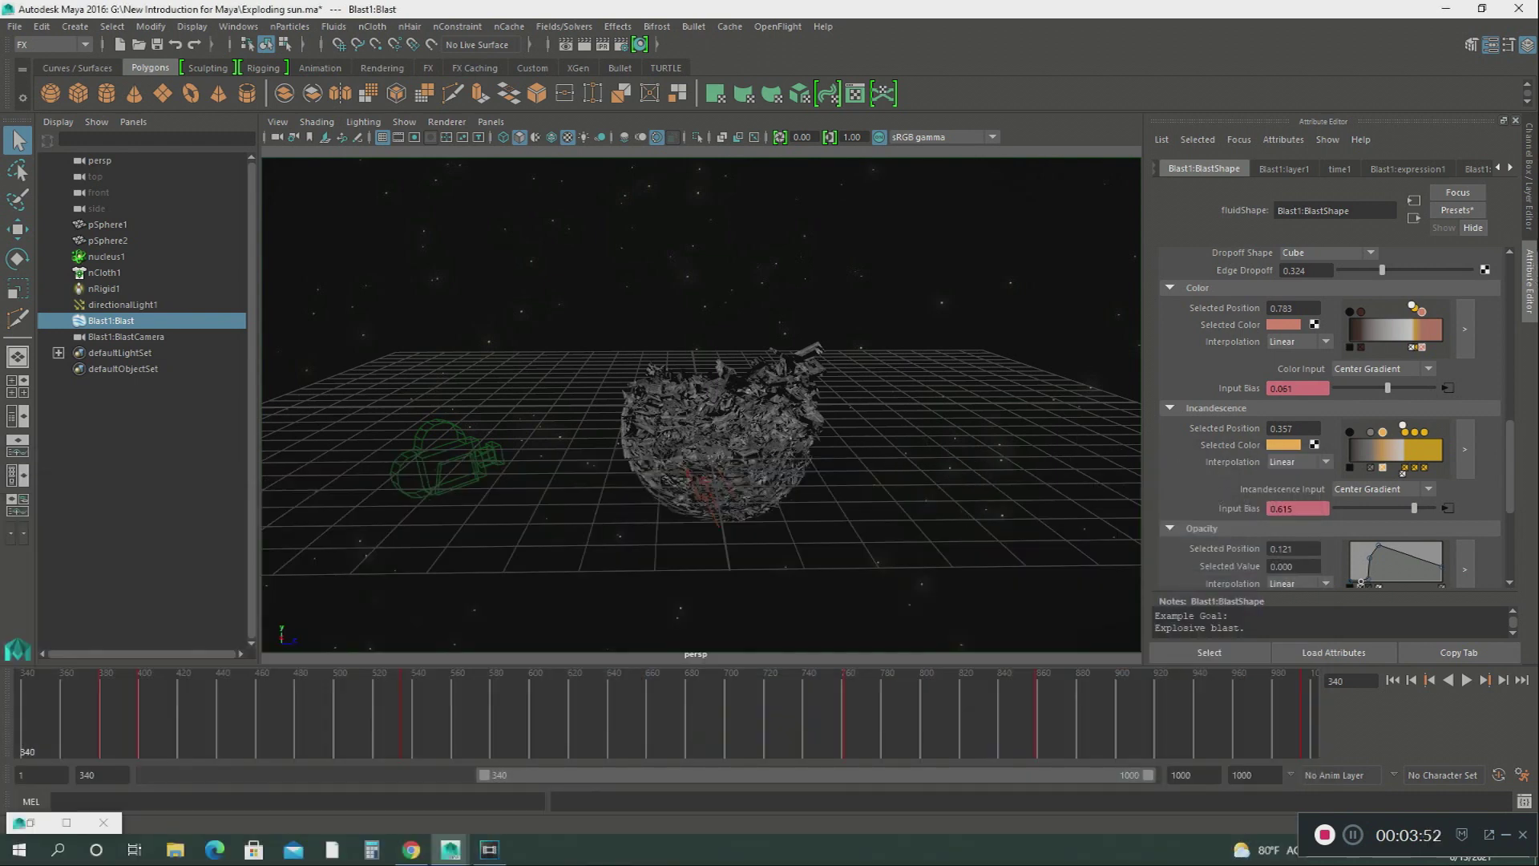
- Turn Blast1:layer1 visibility back on and return to Blast1:BlastShape's attributes
left_click(1529, 222)
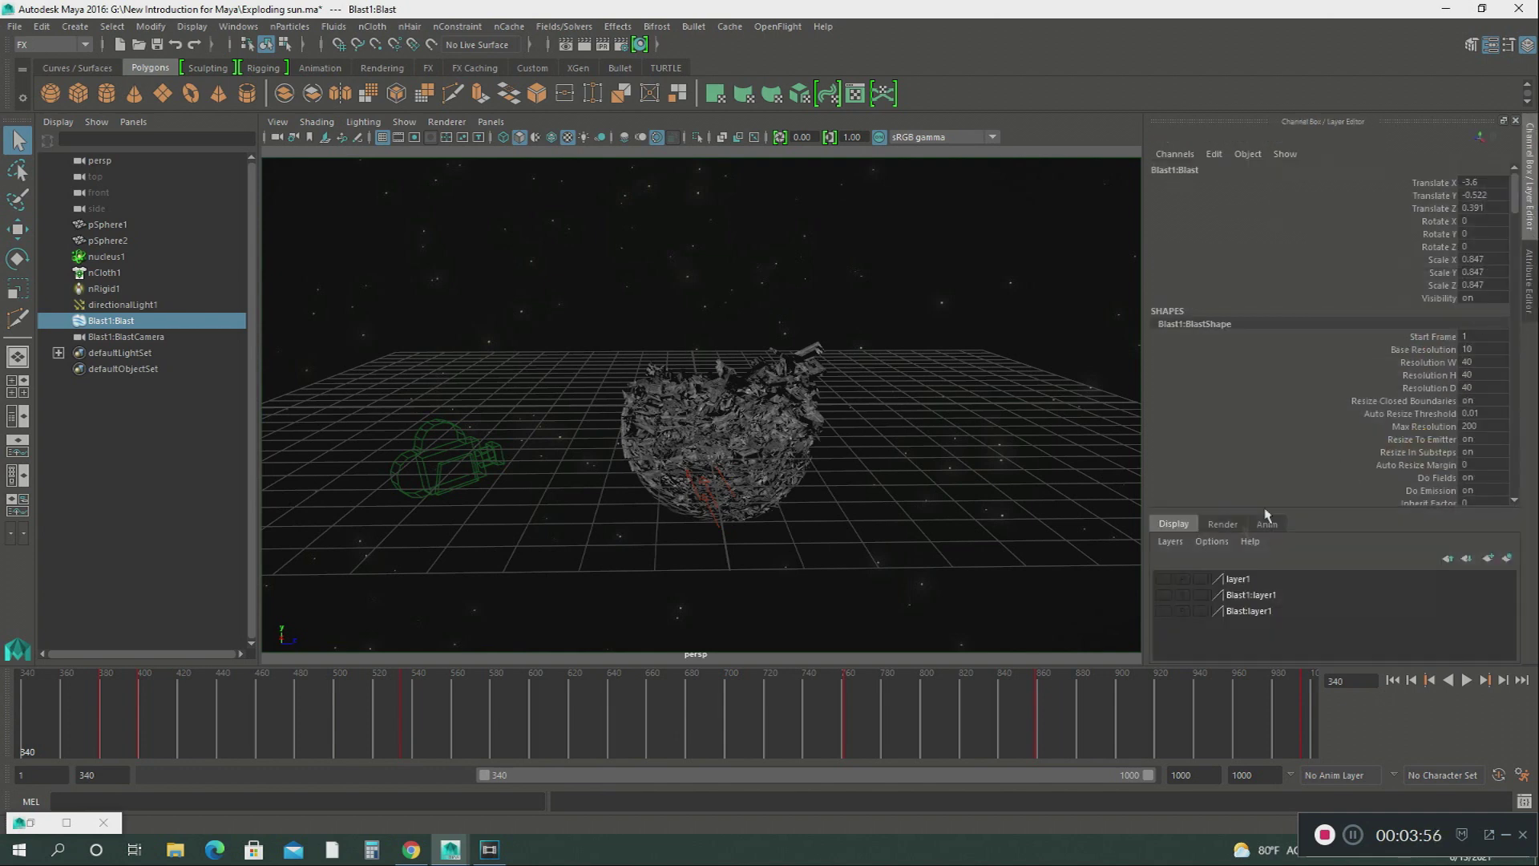
left_click(1164, 595)
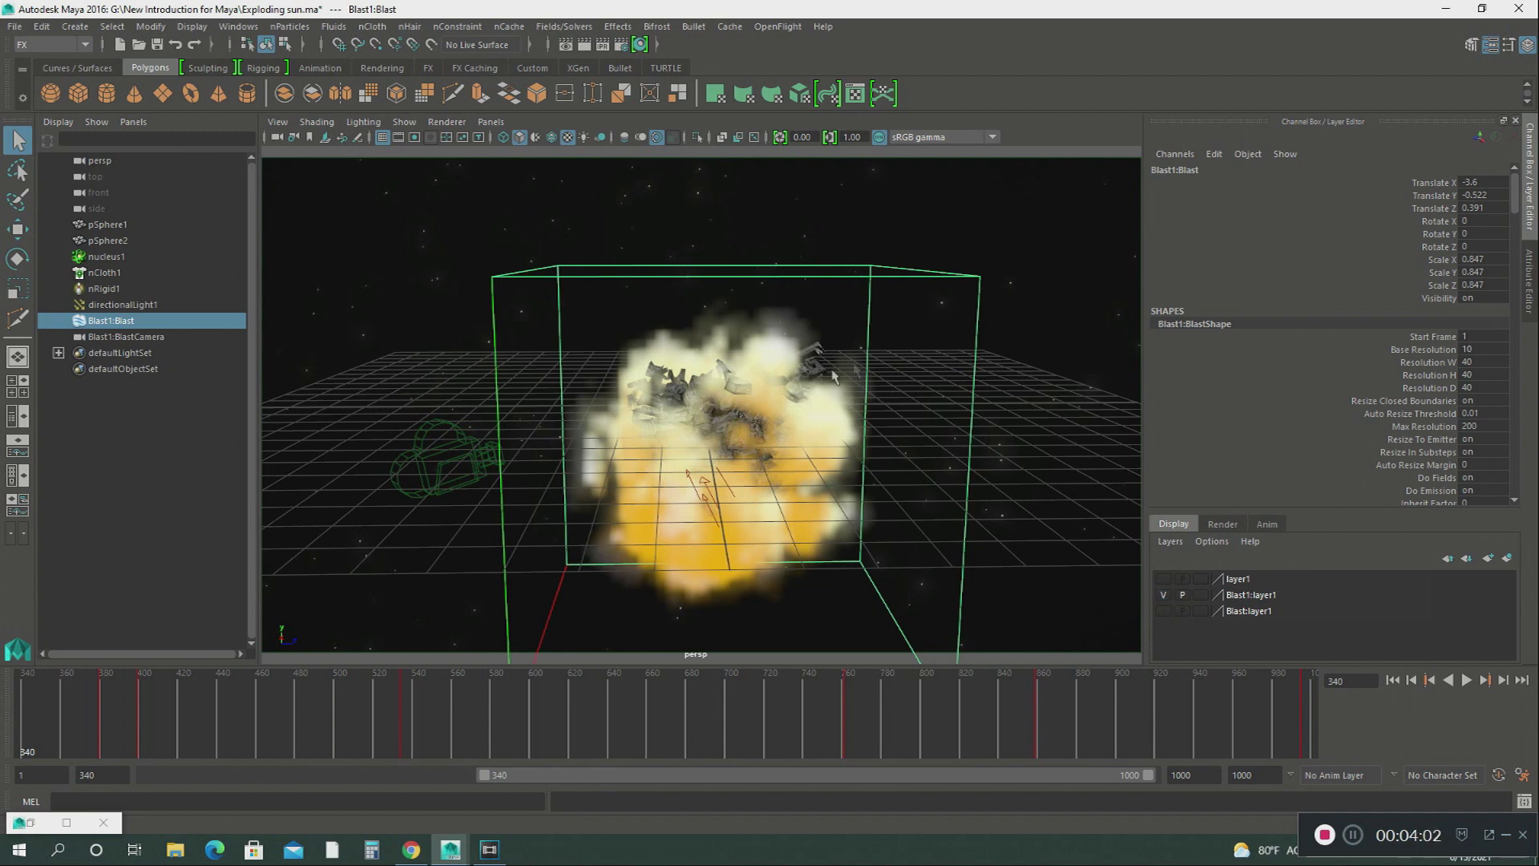
left_click(1529, 282)
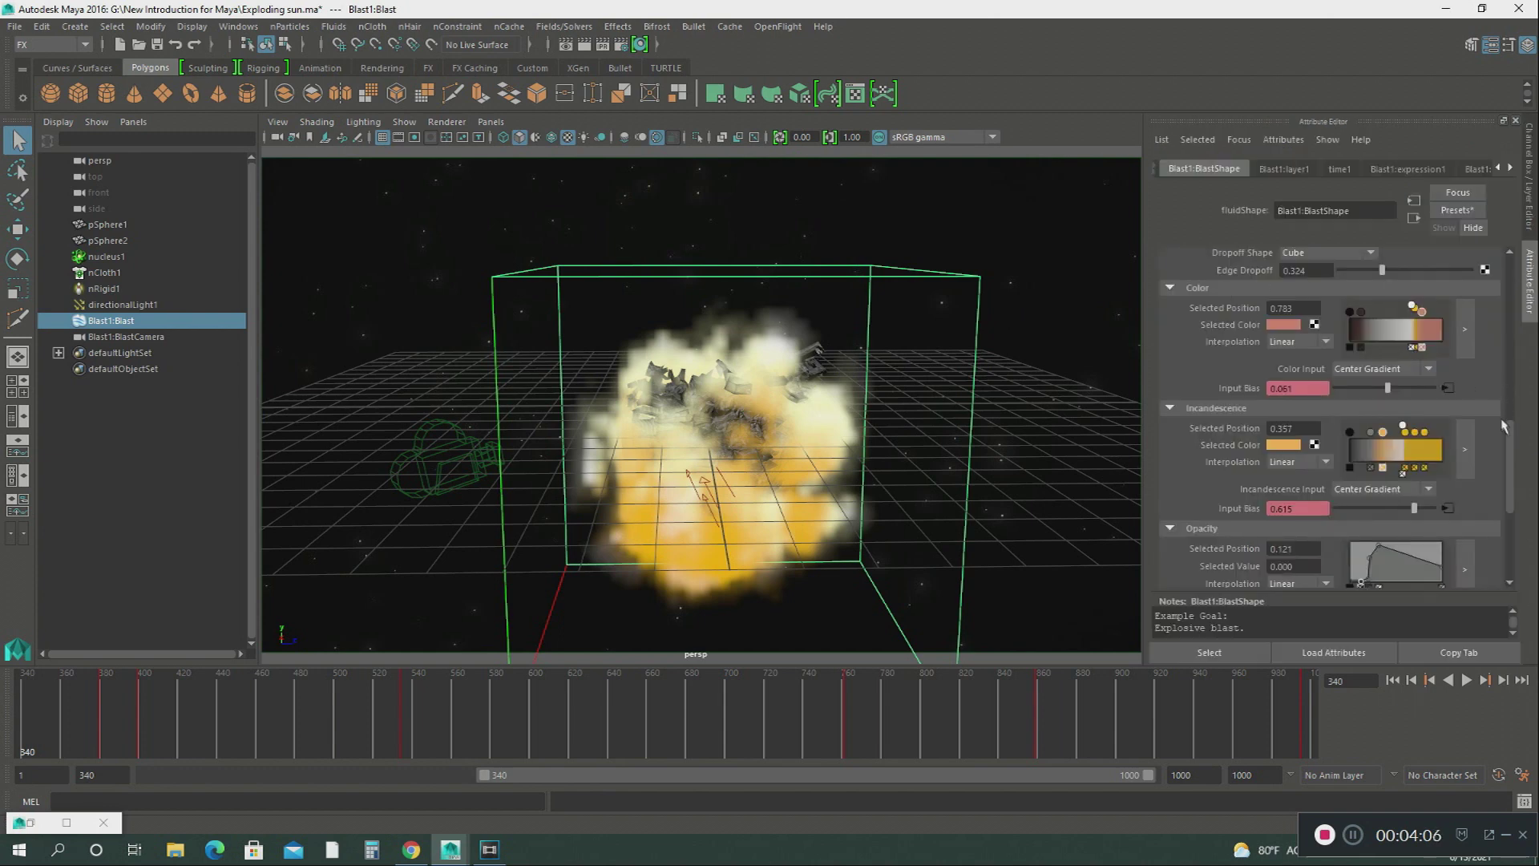
mouse_move(1507, 438)
left_mouse_down()
mouse_move(1510, 381)
mouse_move(1499, 436)
left_mouse_up()
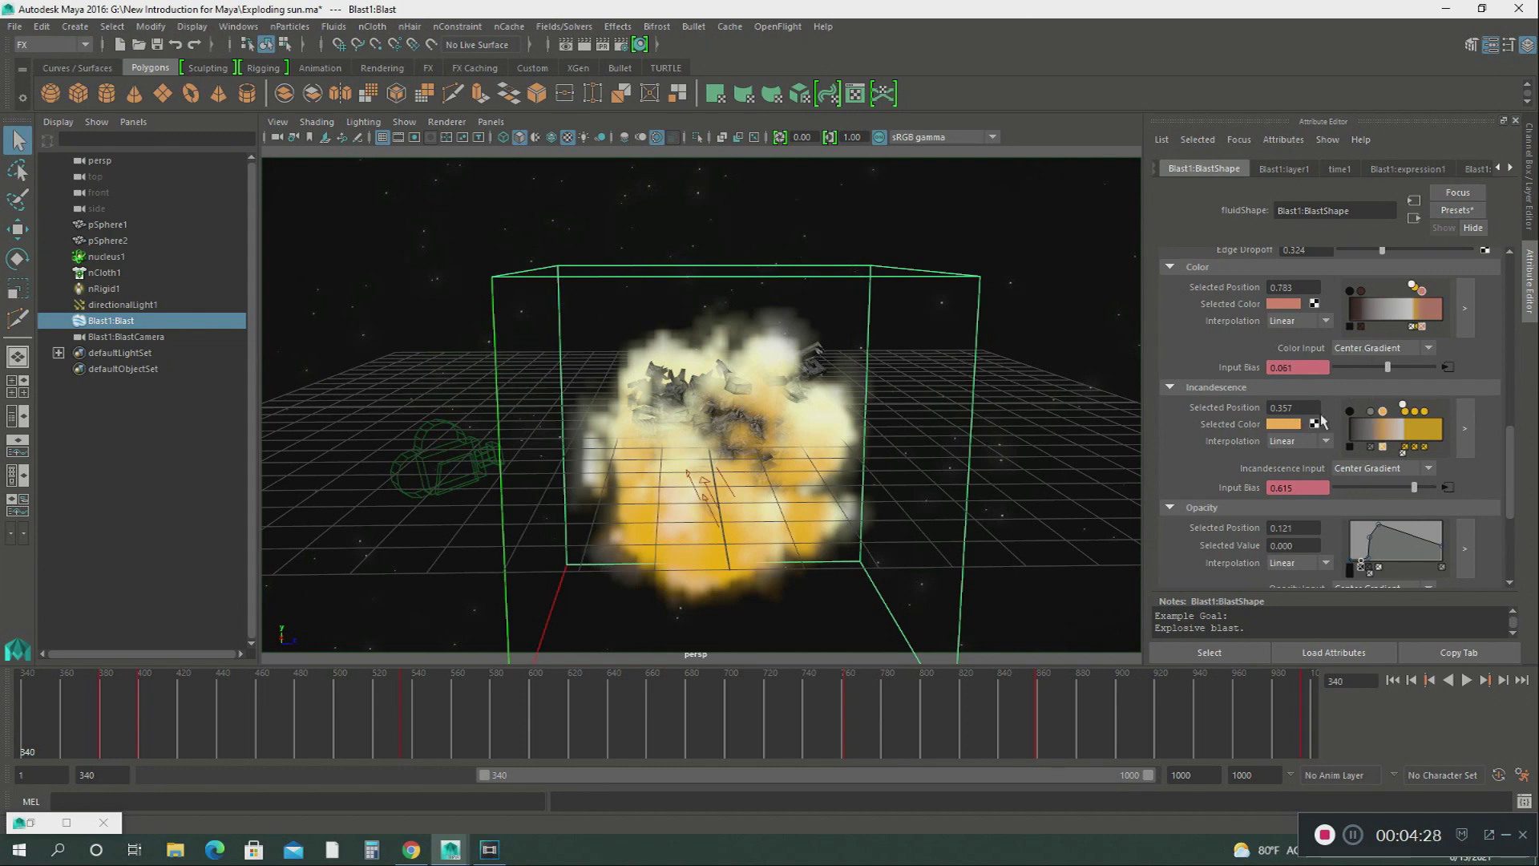
- Deselect the explosion, check pSphere2, then select pSphere1 to show nClothShape1
left_click(370, 273)
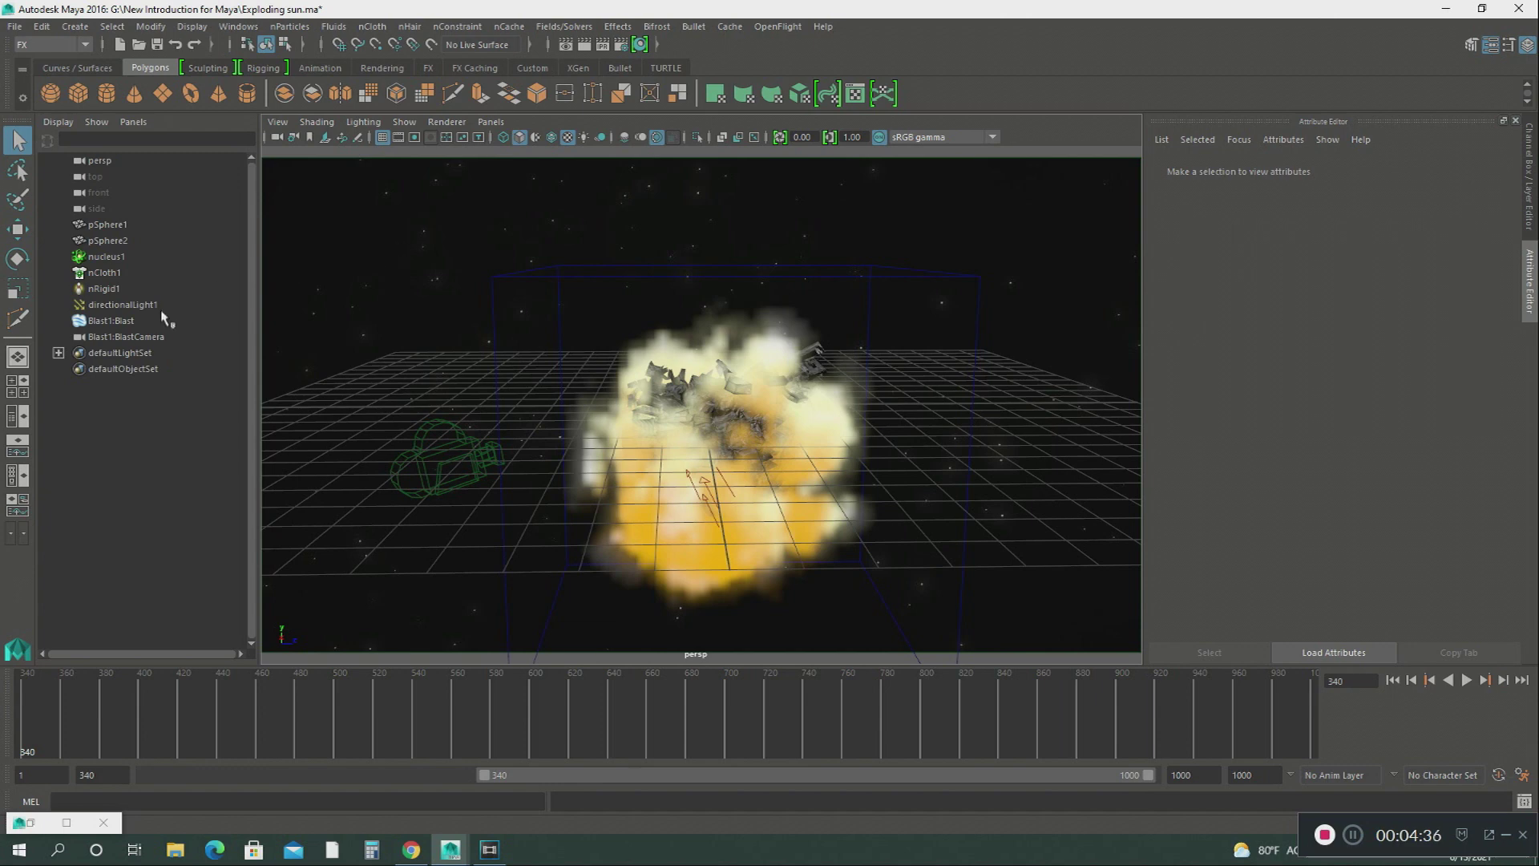
left_click(133, 242)
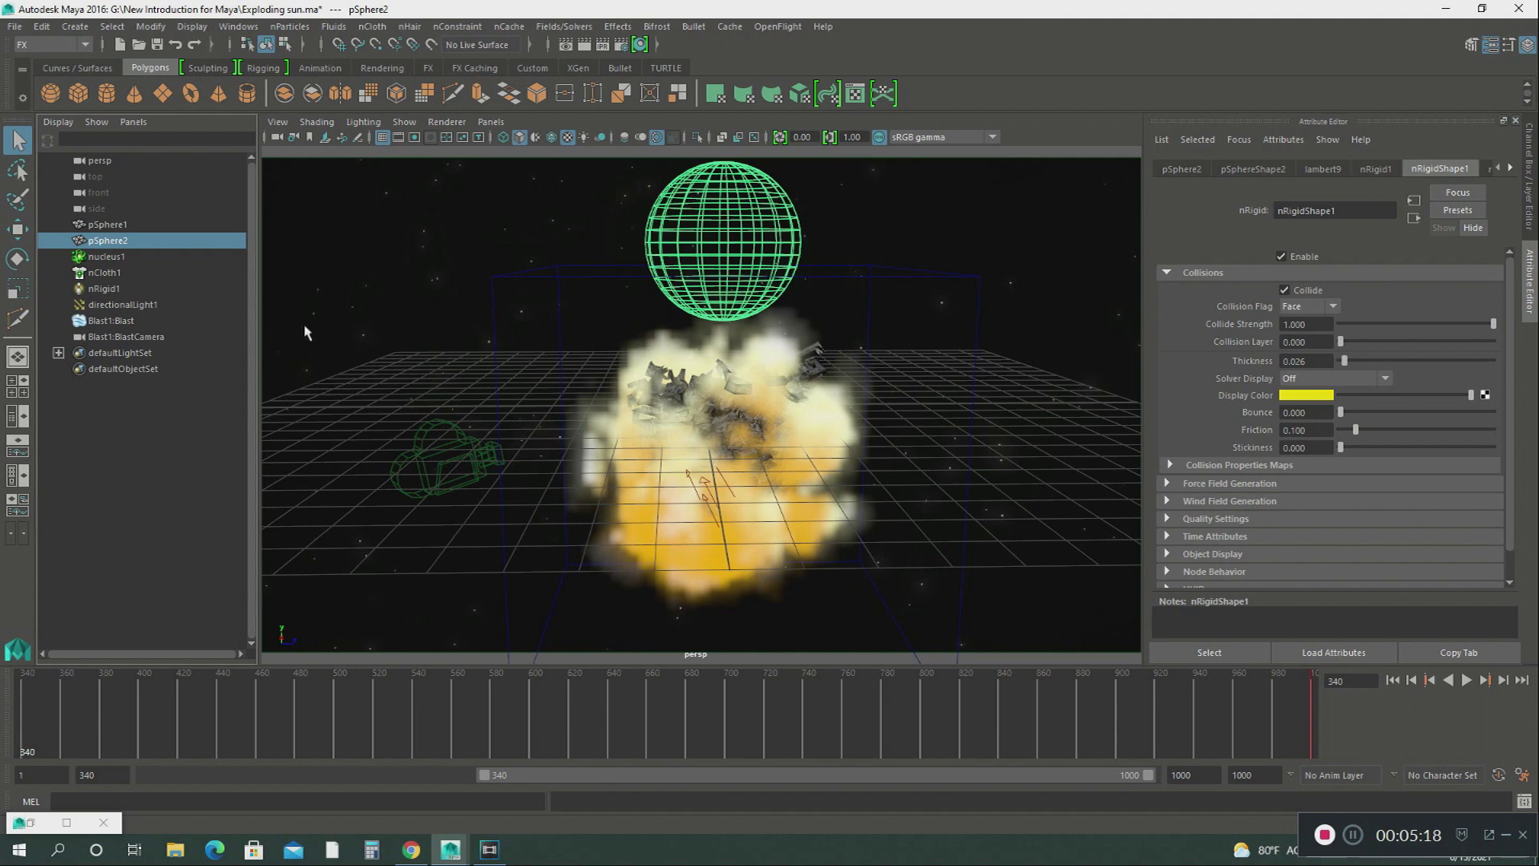
left_click(119, 226)
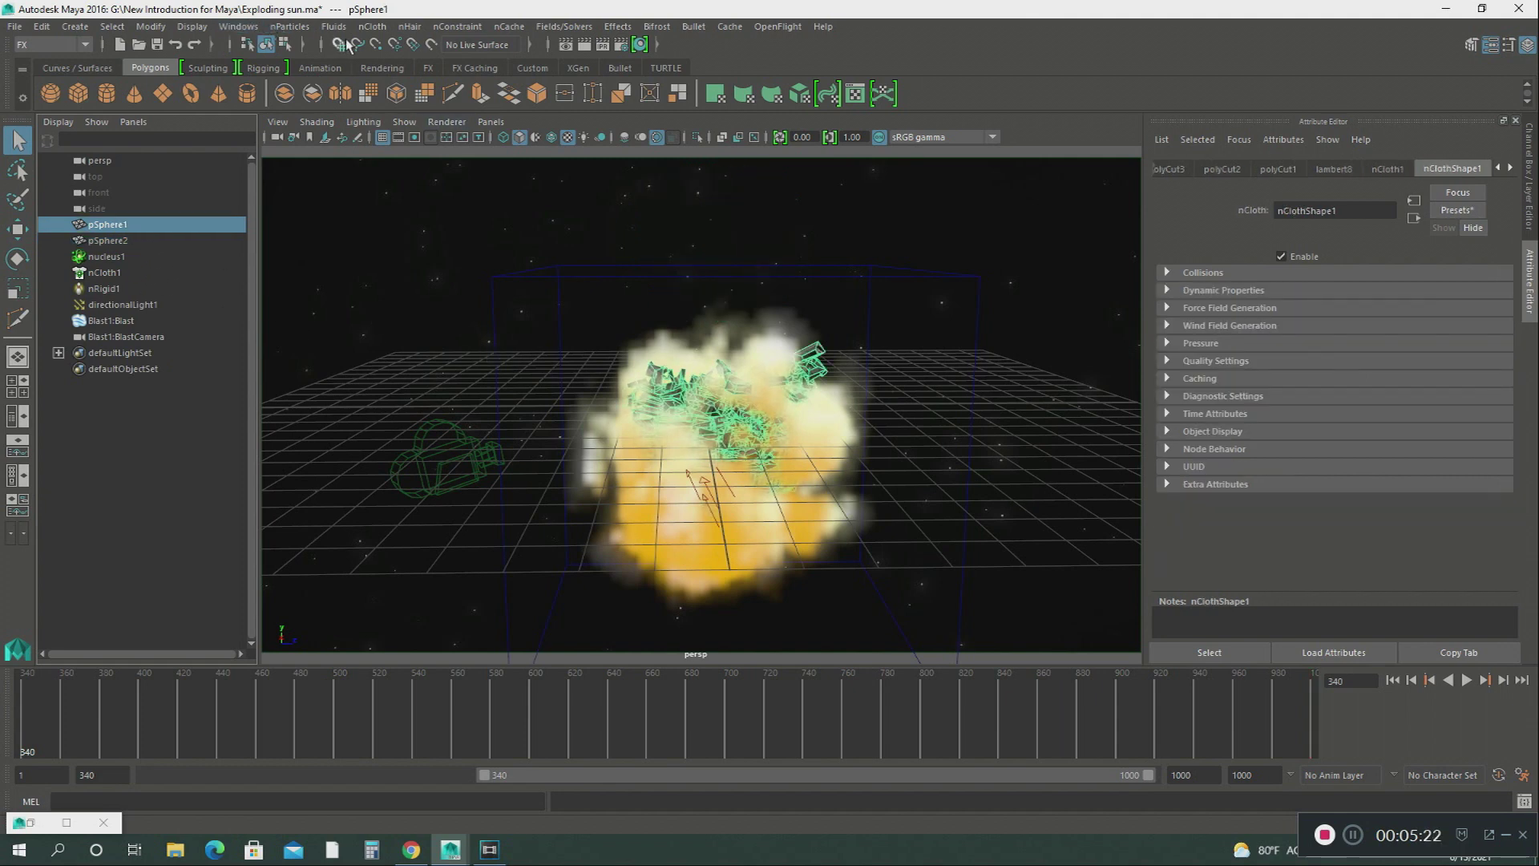
- Look through the nCloth menu's Create Passive Collider, then select pSphere2 to view nRigidShape1
left_click(372, 26)
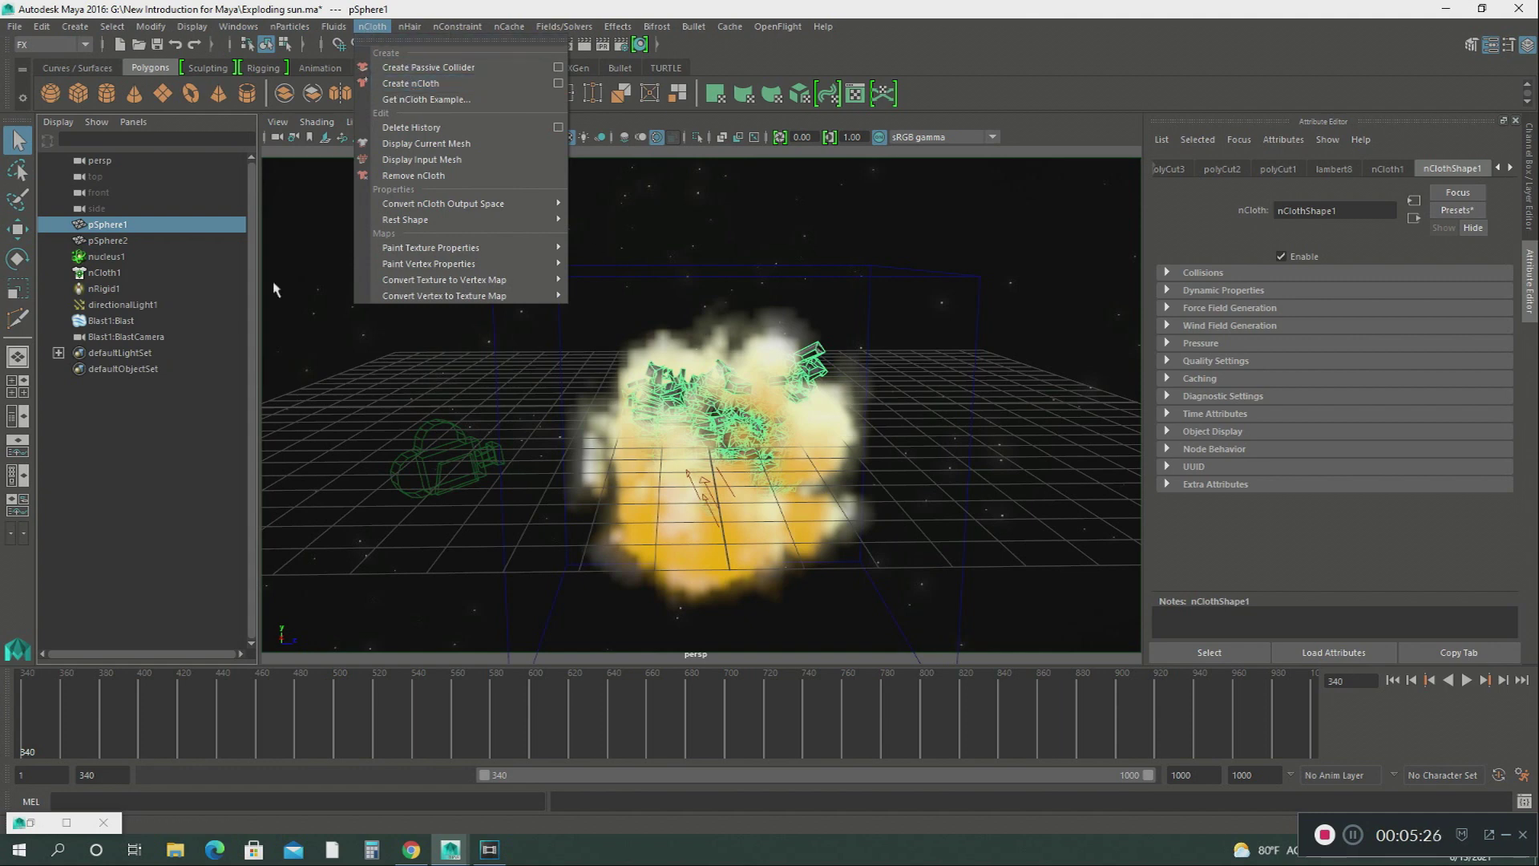
left_click(120, 242)
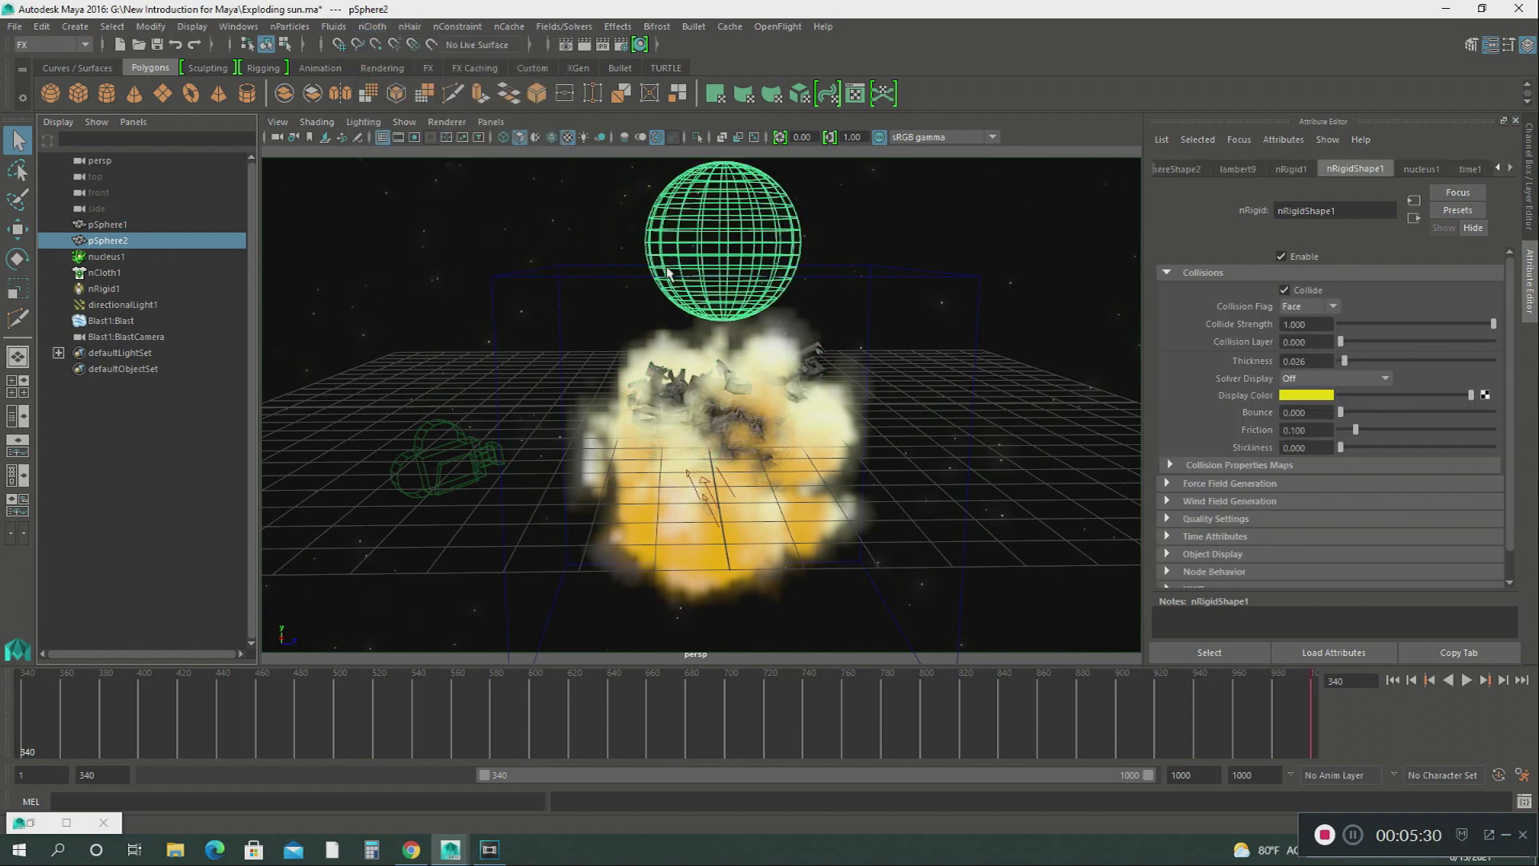
left_click(372, 27)
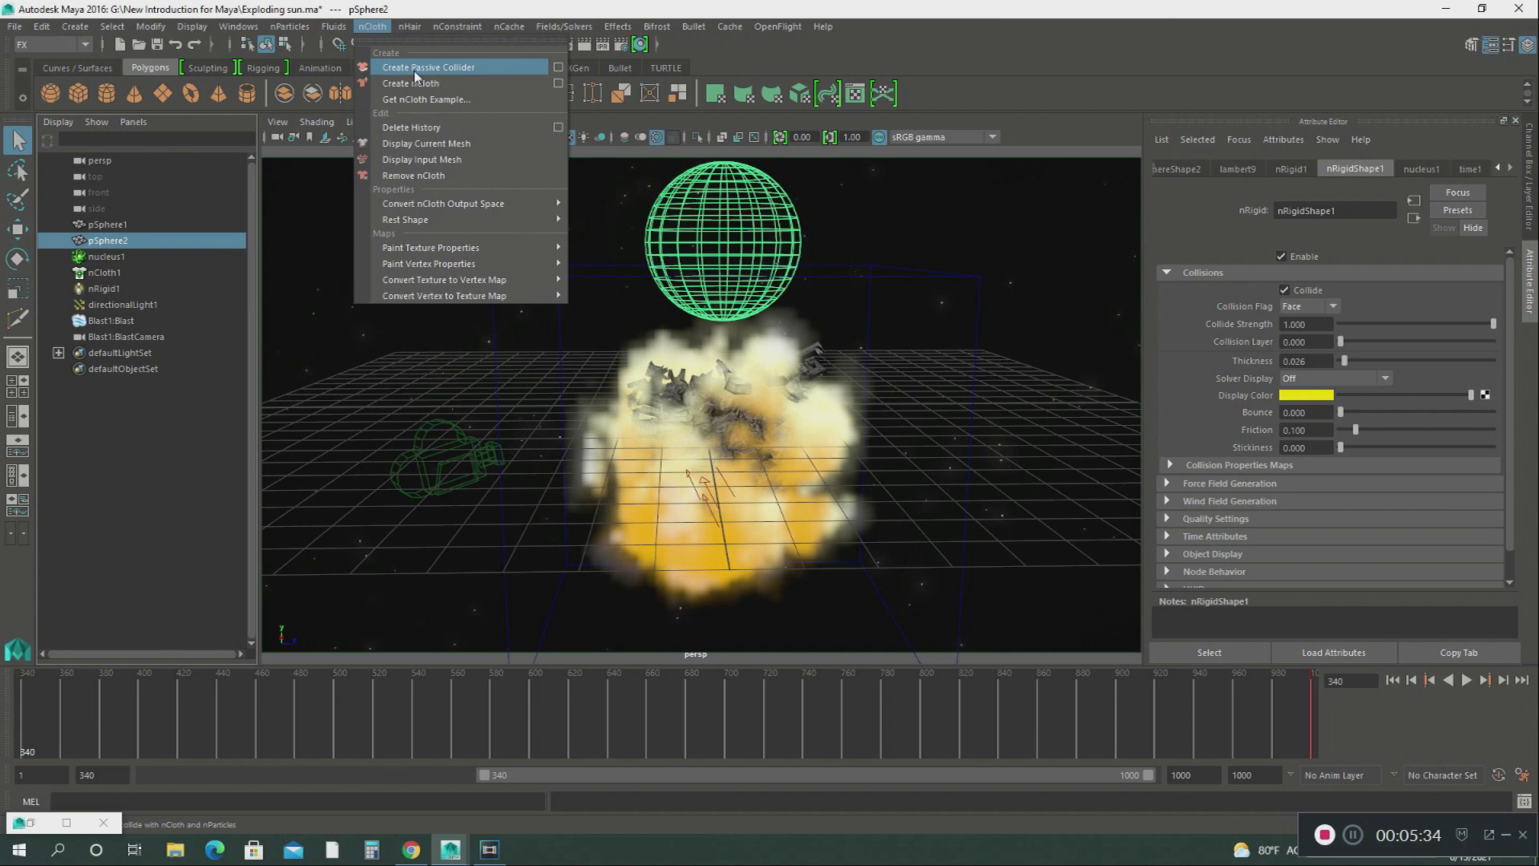
mouse_move(449, 296)
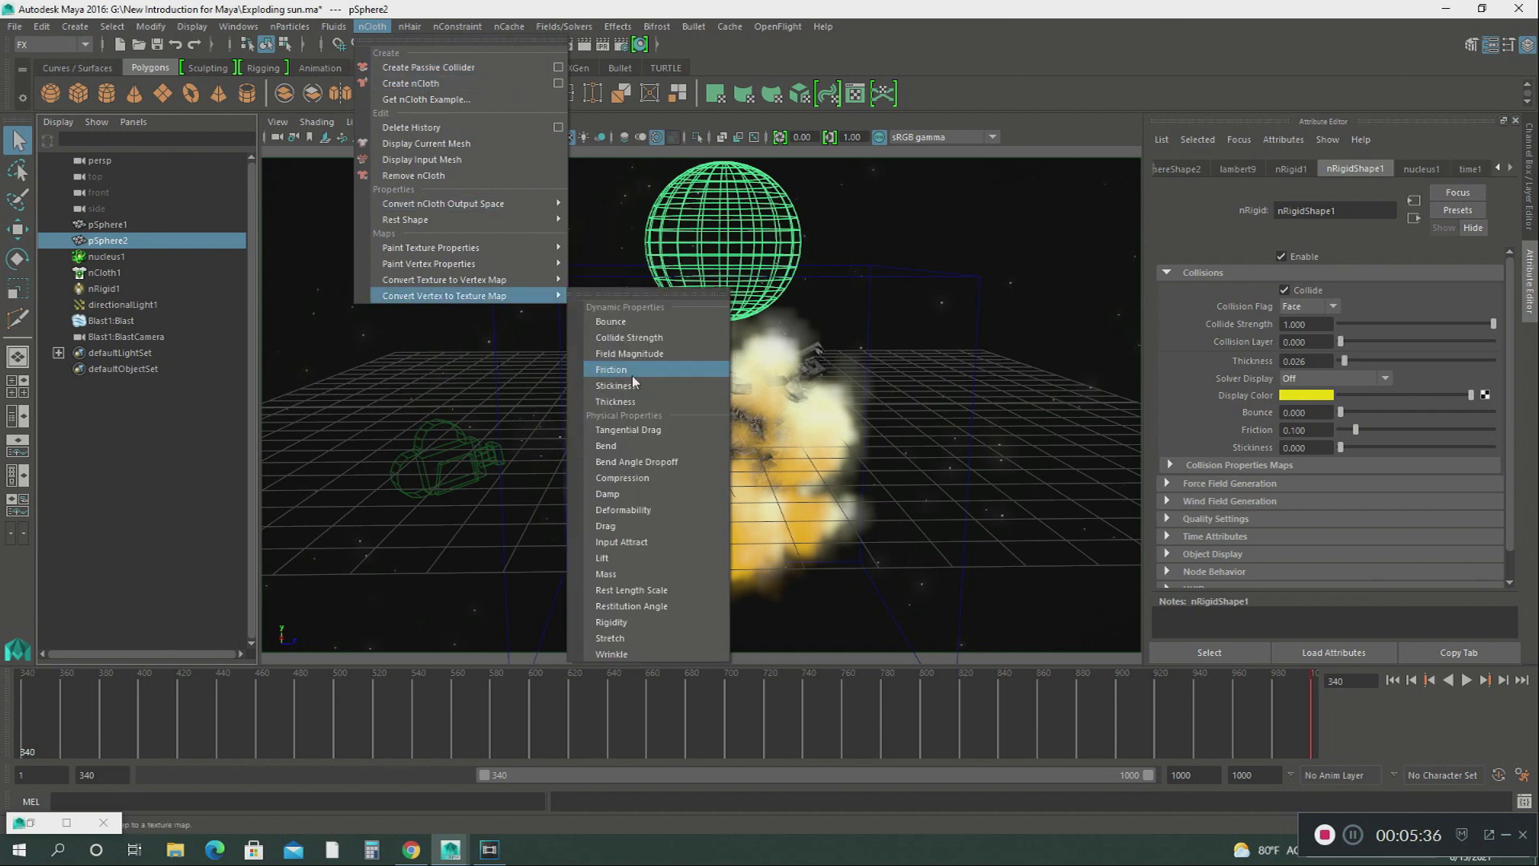
left_click(953, 314)
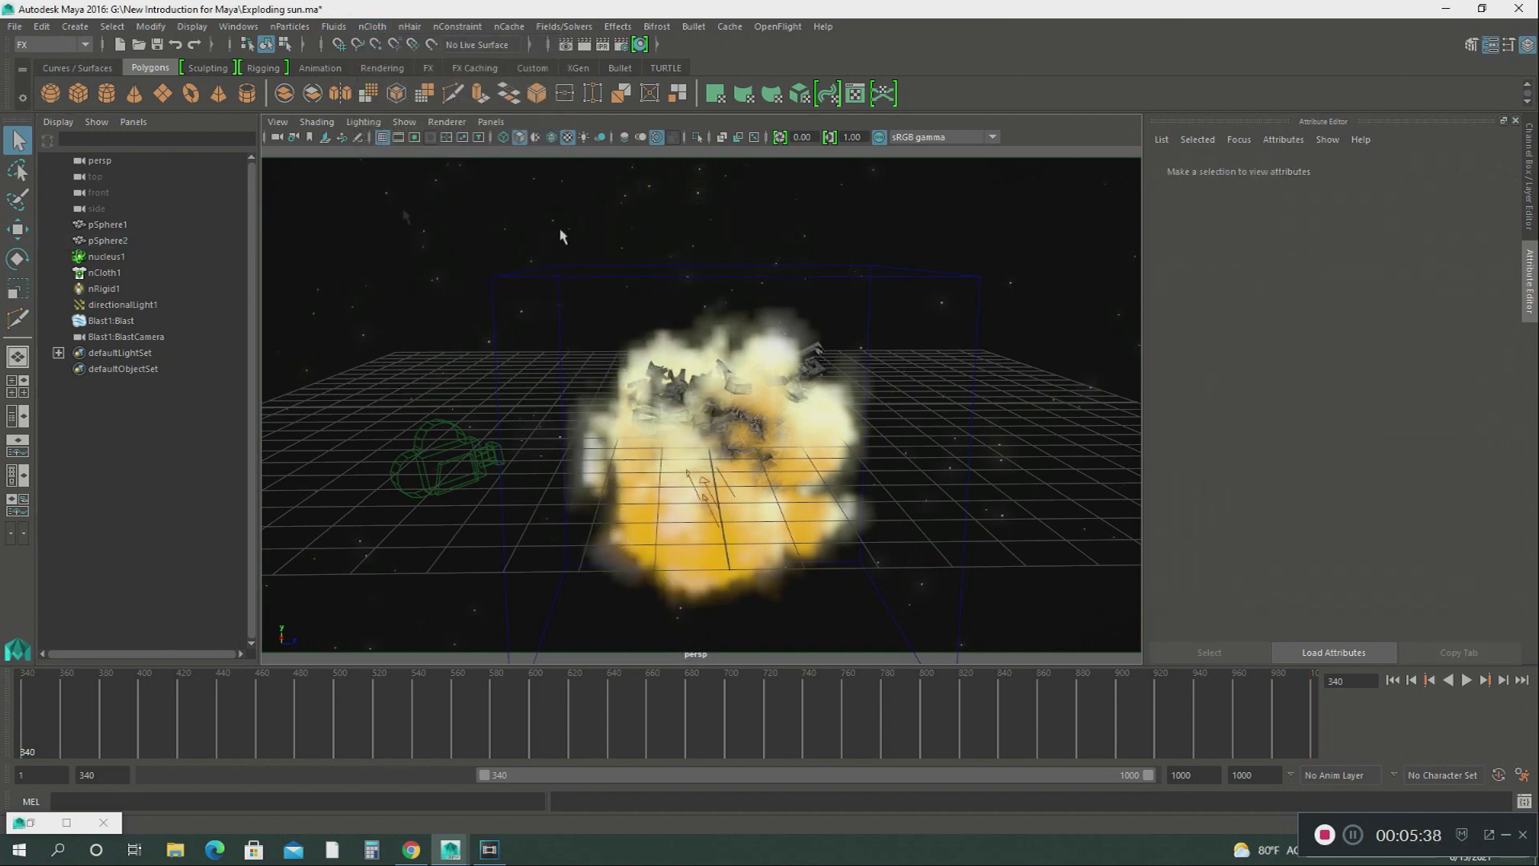
left_click(112, 240)
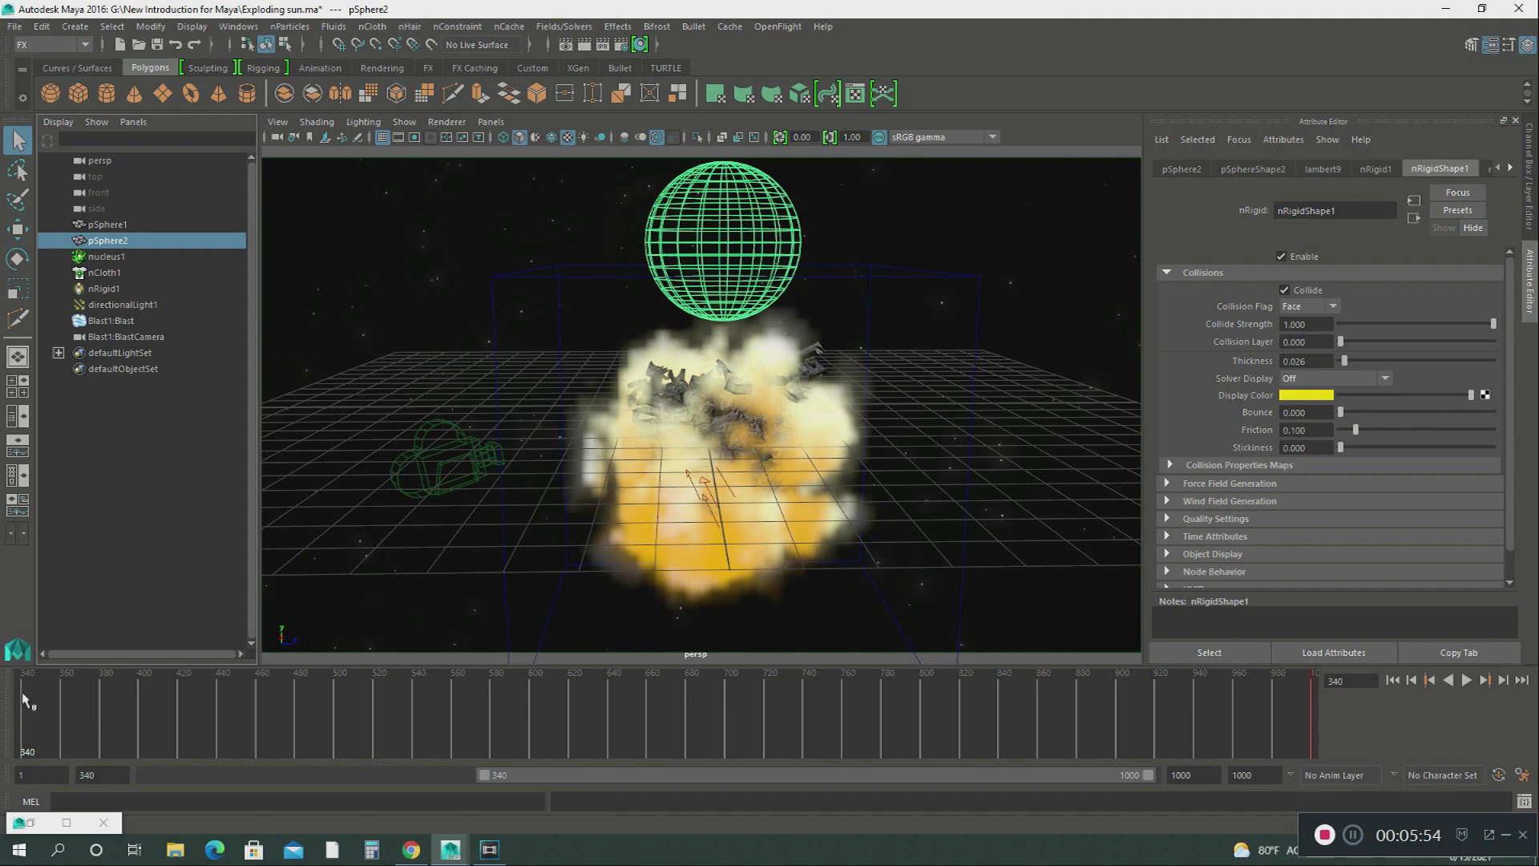
- Run the simulation to frame 506, then open the Render Settings
left_click(1464, 680)
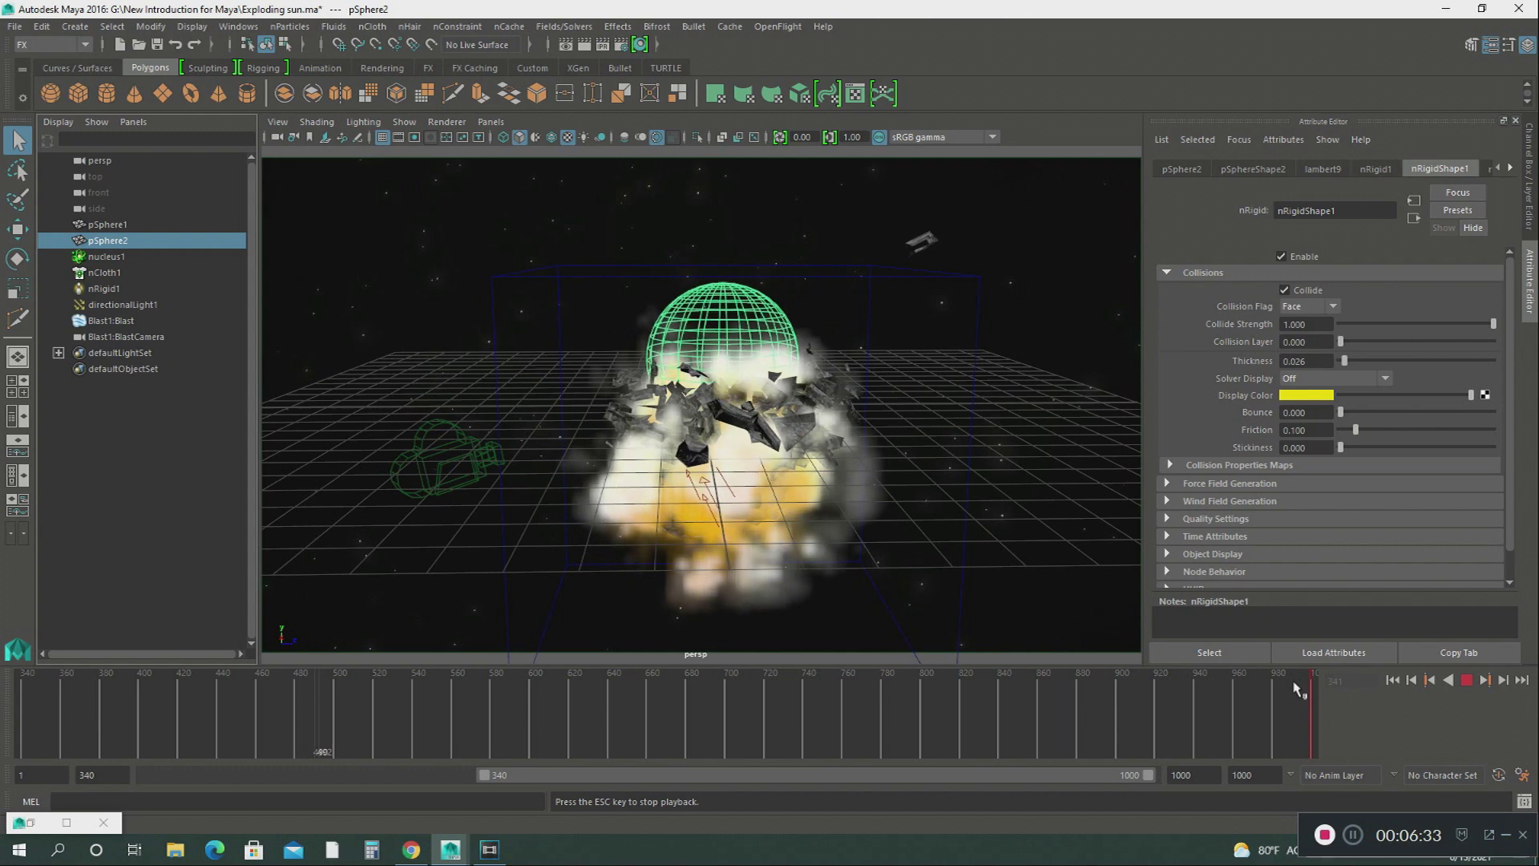
left_click(1466, 680)
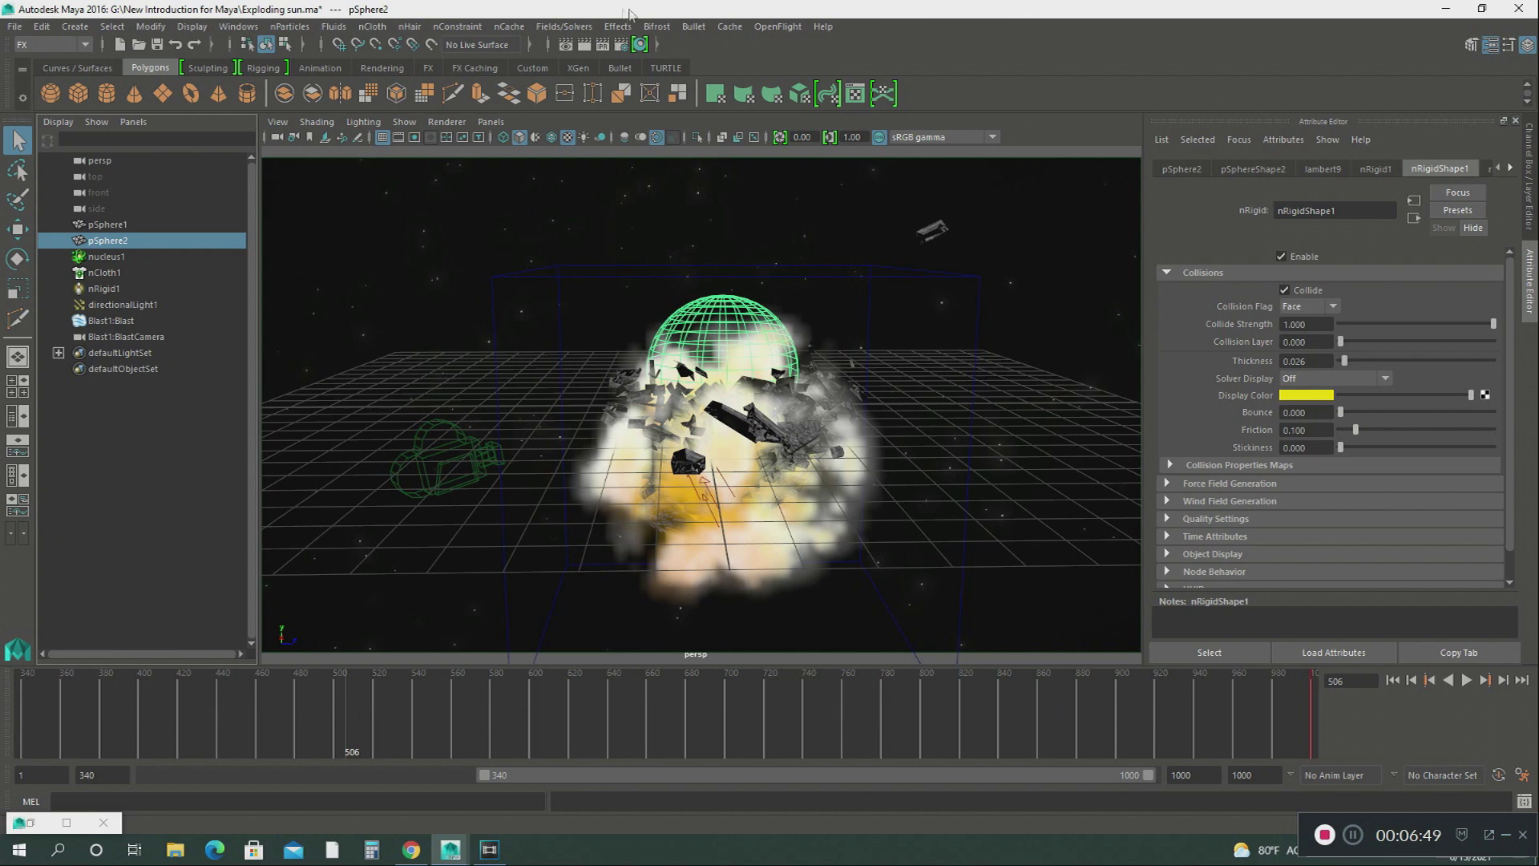
left_click(623, 45)
- Check the Render Settings image directory options, then bring the 'dying Planet explodes' Vegas project forward
left_click(622, 46)
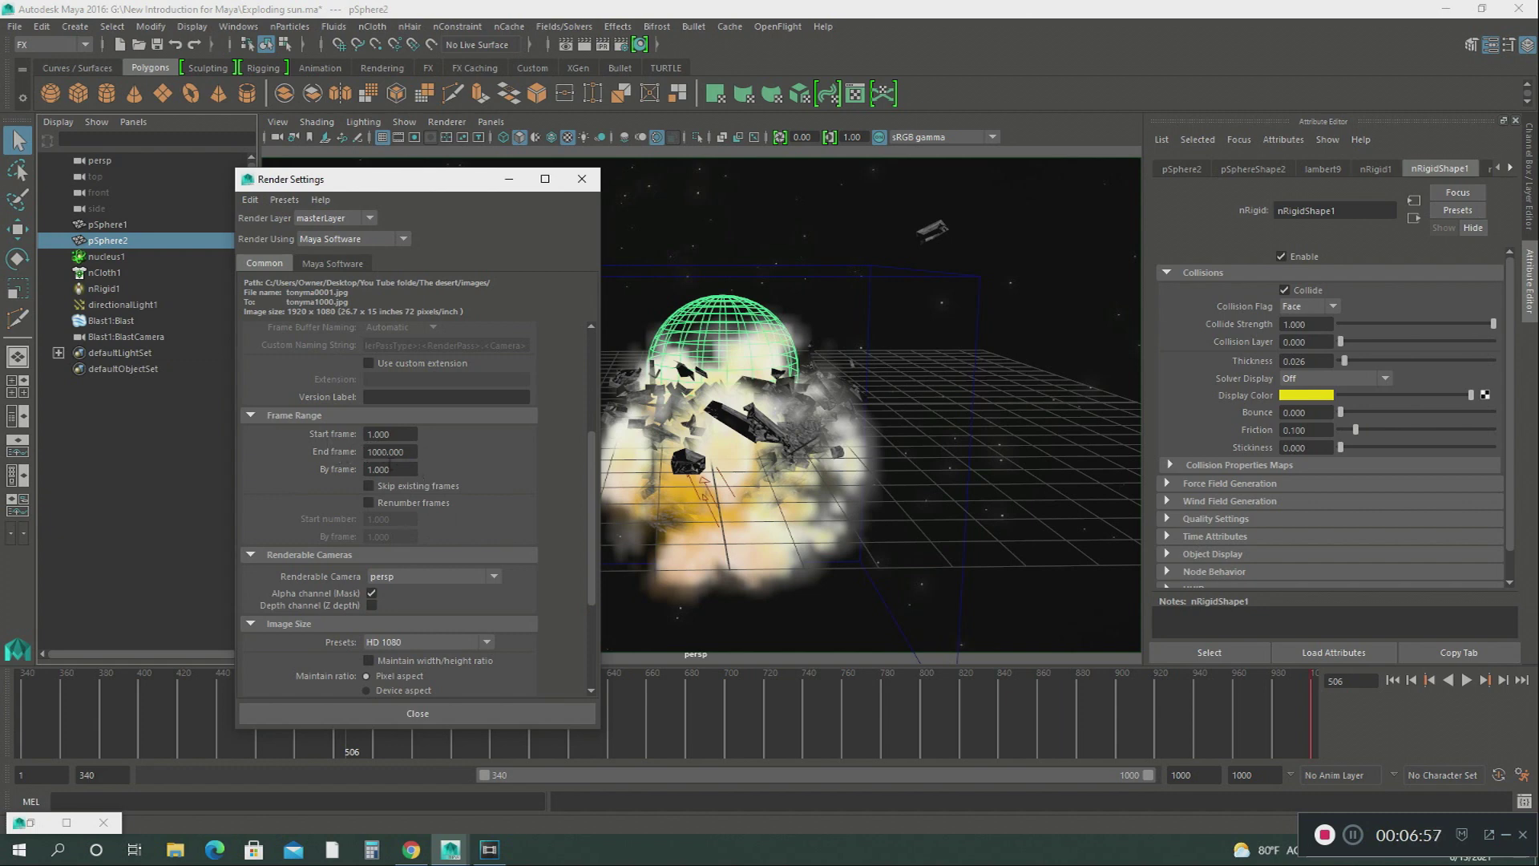
left_click(250, 200)
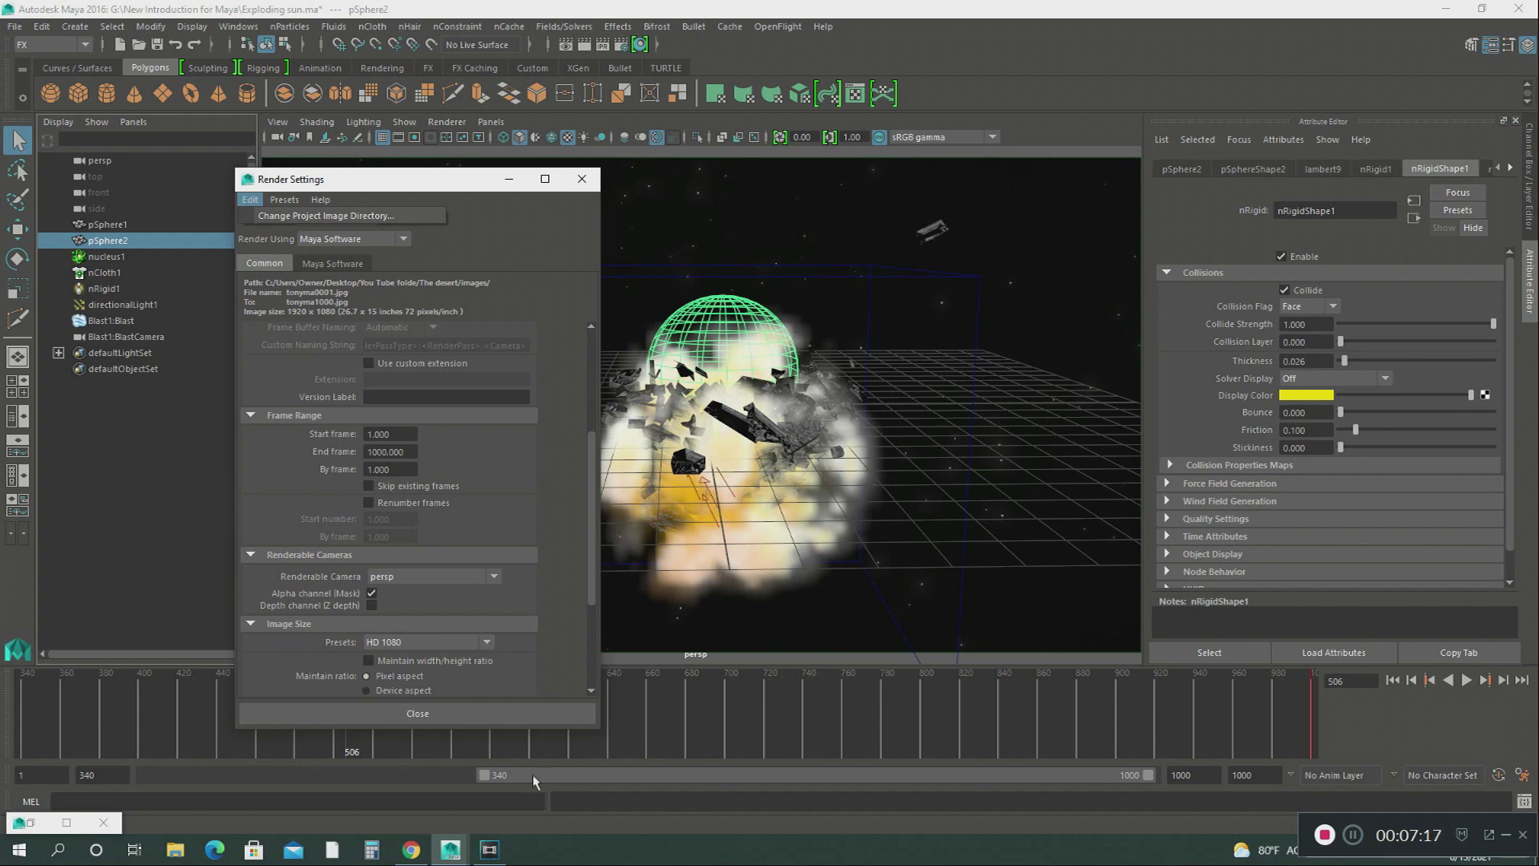
mouse_move(491, 849)
left_click(489, 849)
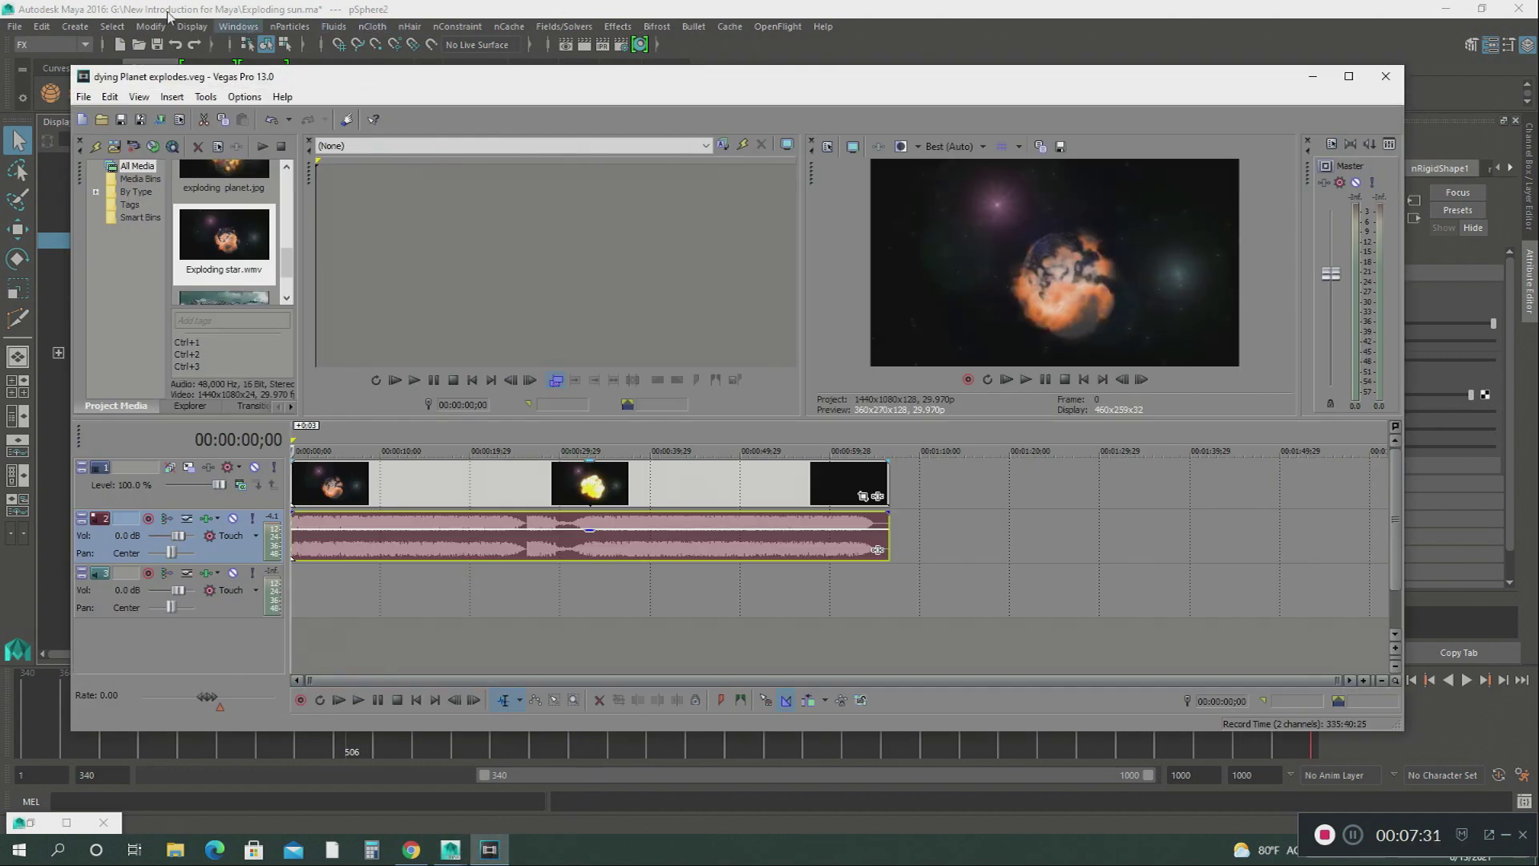
- Start a media import and browse the Videos folder on My Passport (G:) into Star Explodes
left_click(83, 97)
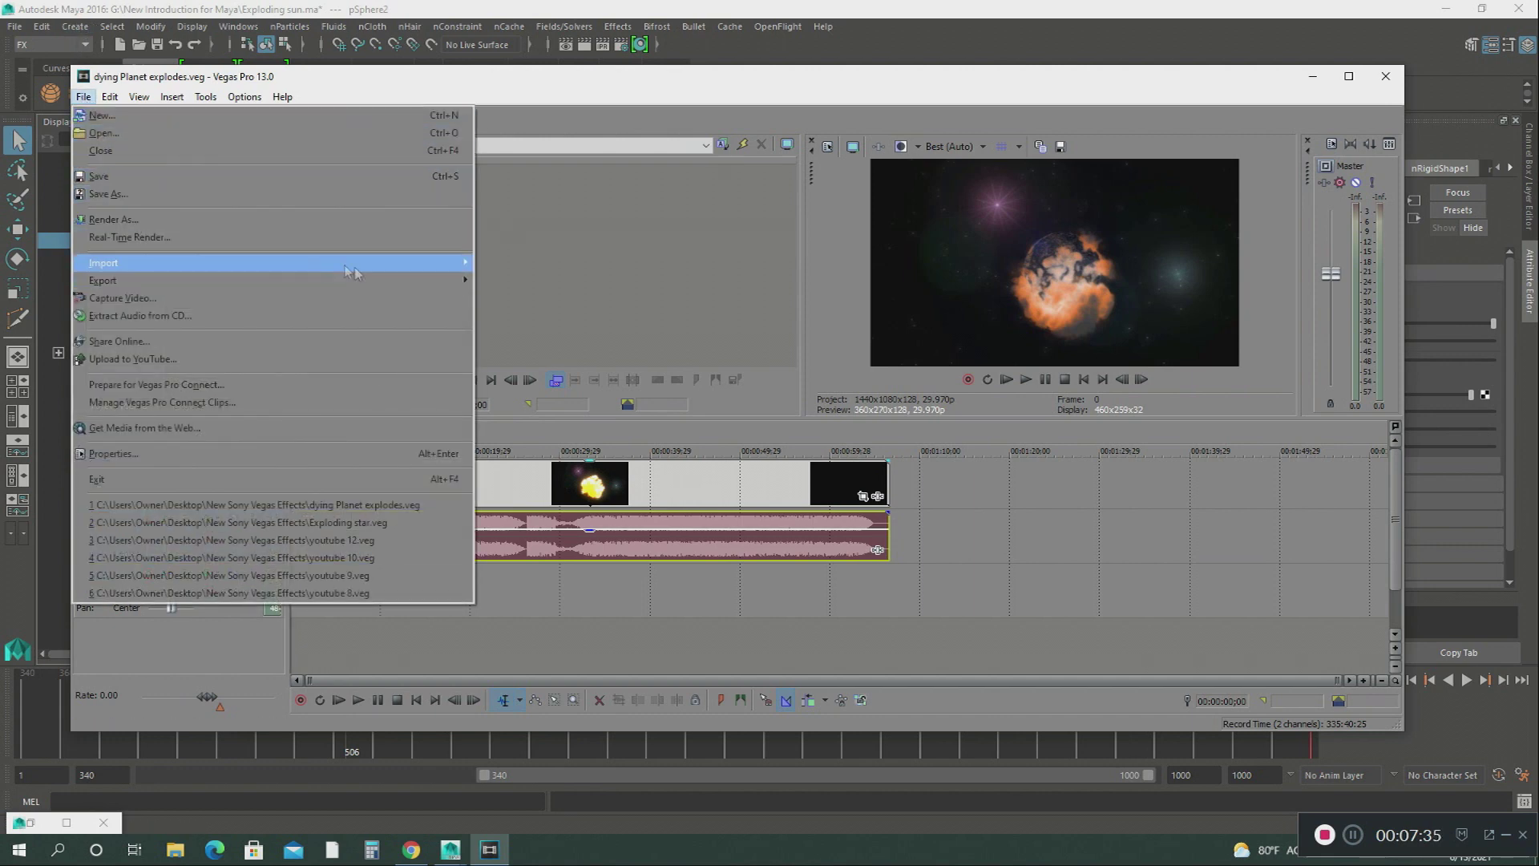
left_click(488, 264)
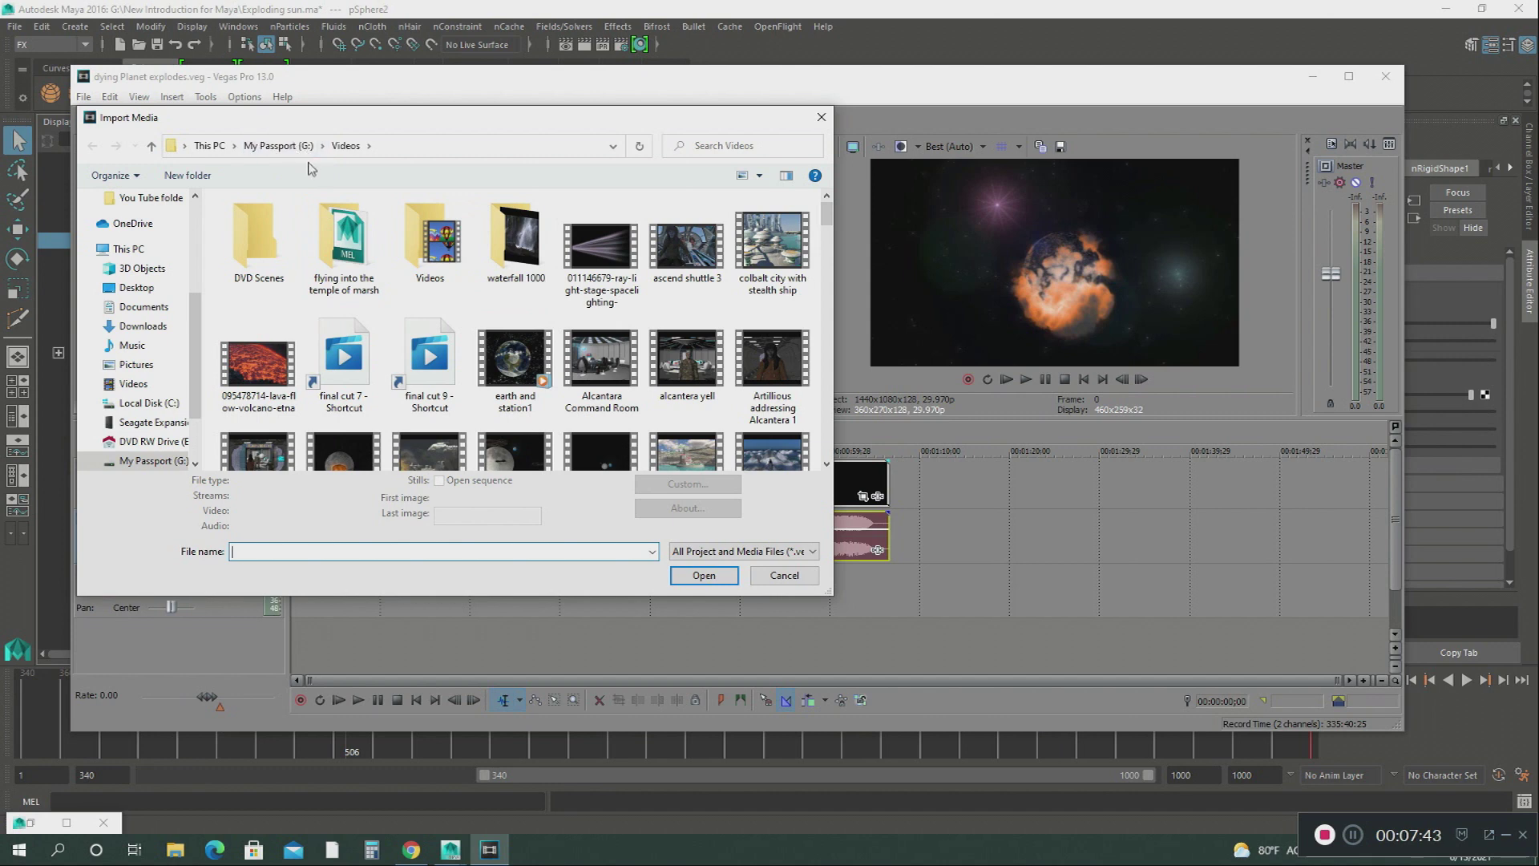
double_click(426, 249)
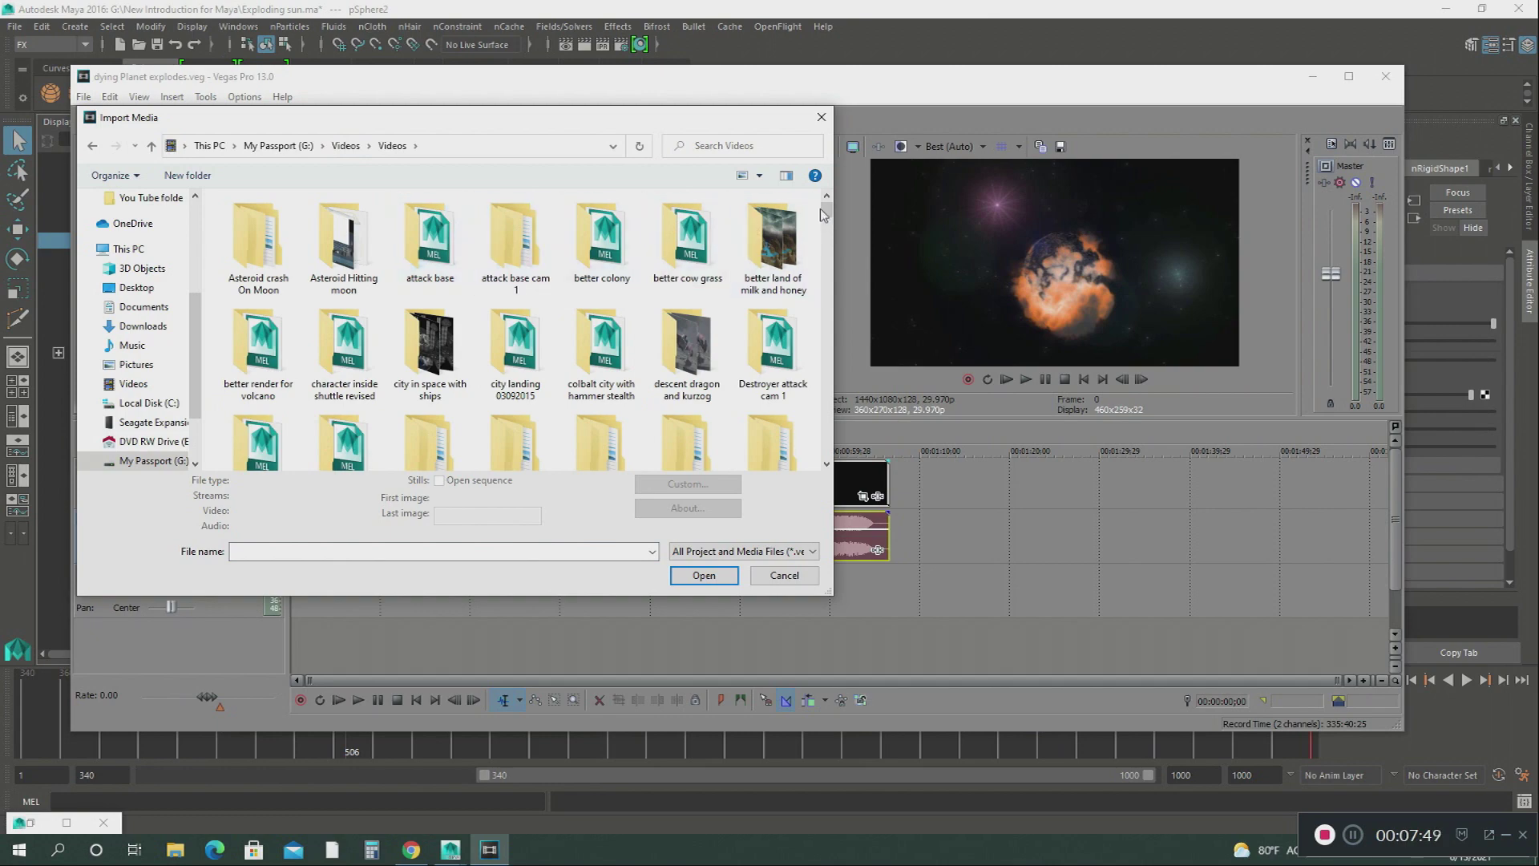
left_click_drag(825, 215, 788, 323)
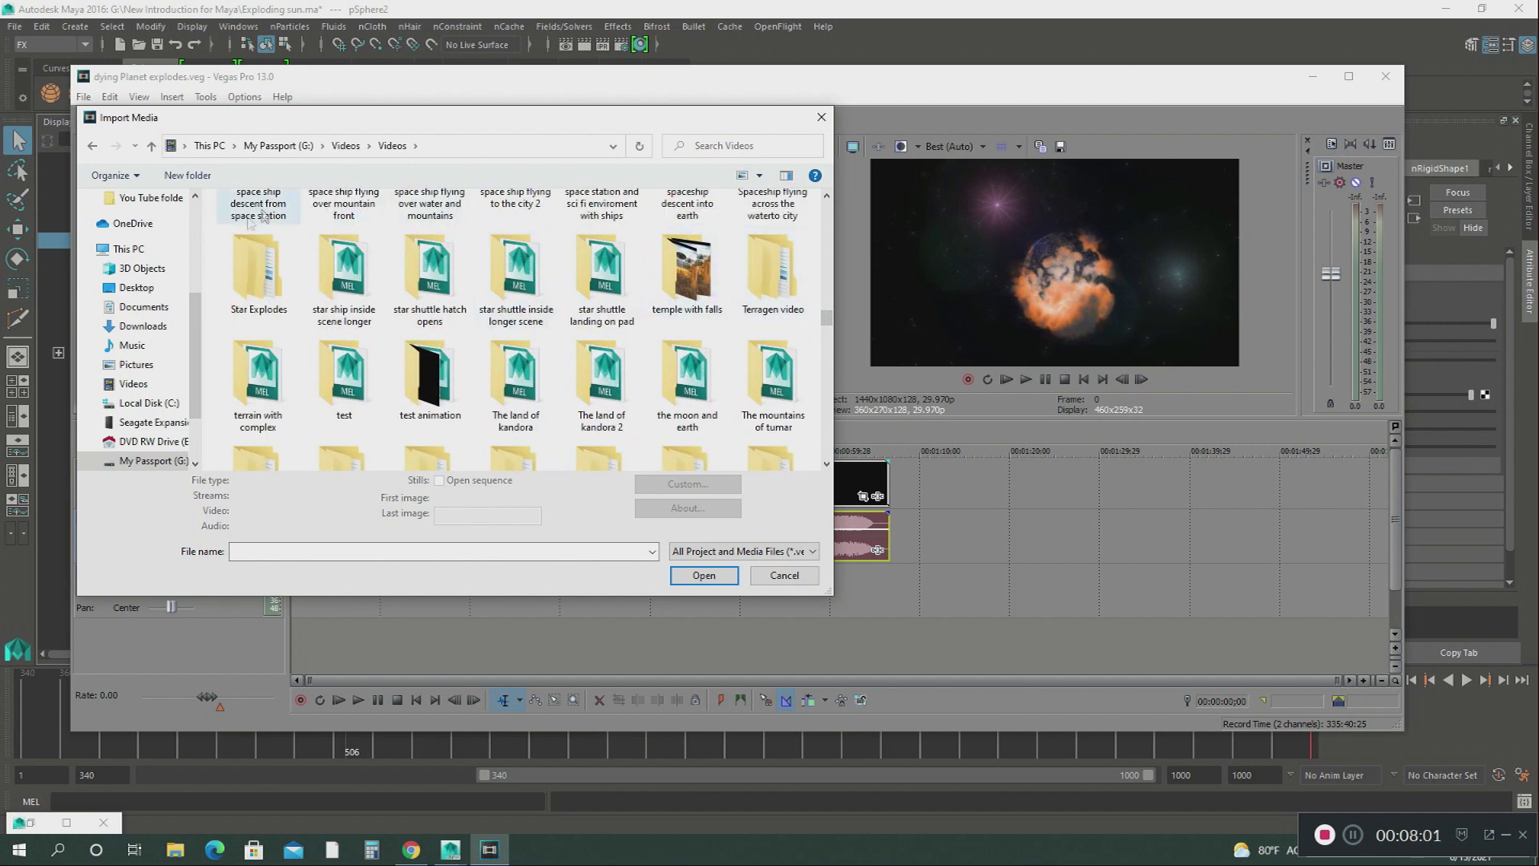
double_click(258, 289)
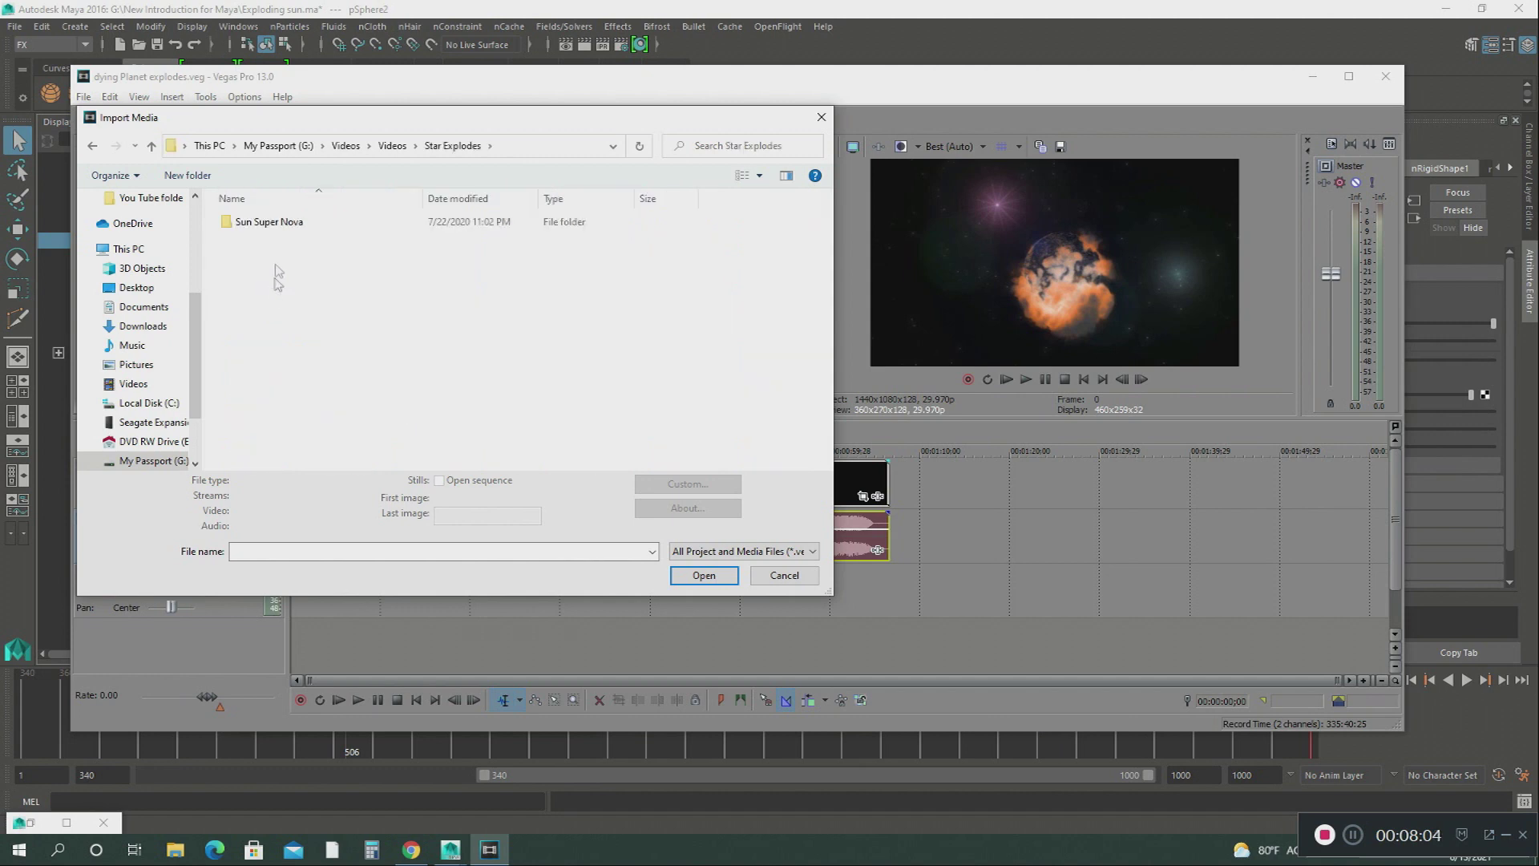
- Inspect the Sun Super Nova images folder, close the import browser, and open Exploding star's video effects
double_click(258, 222)
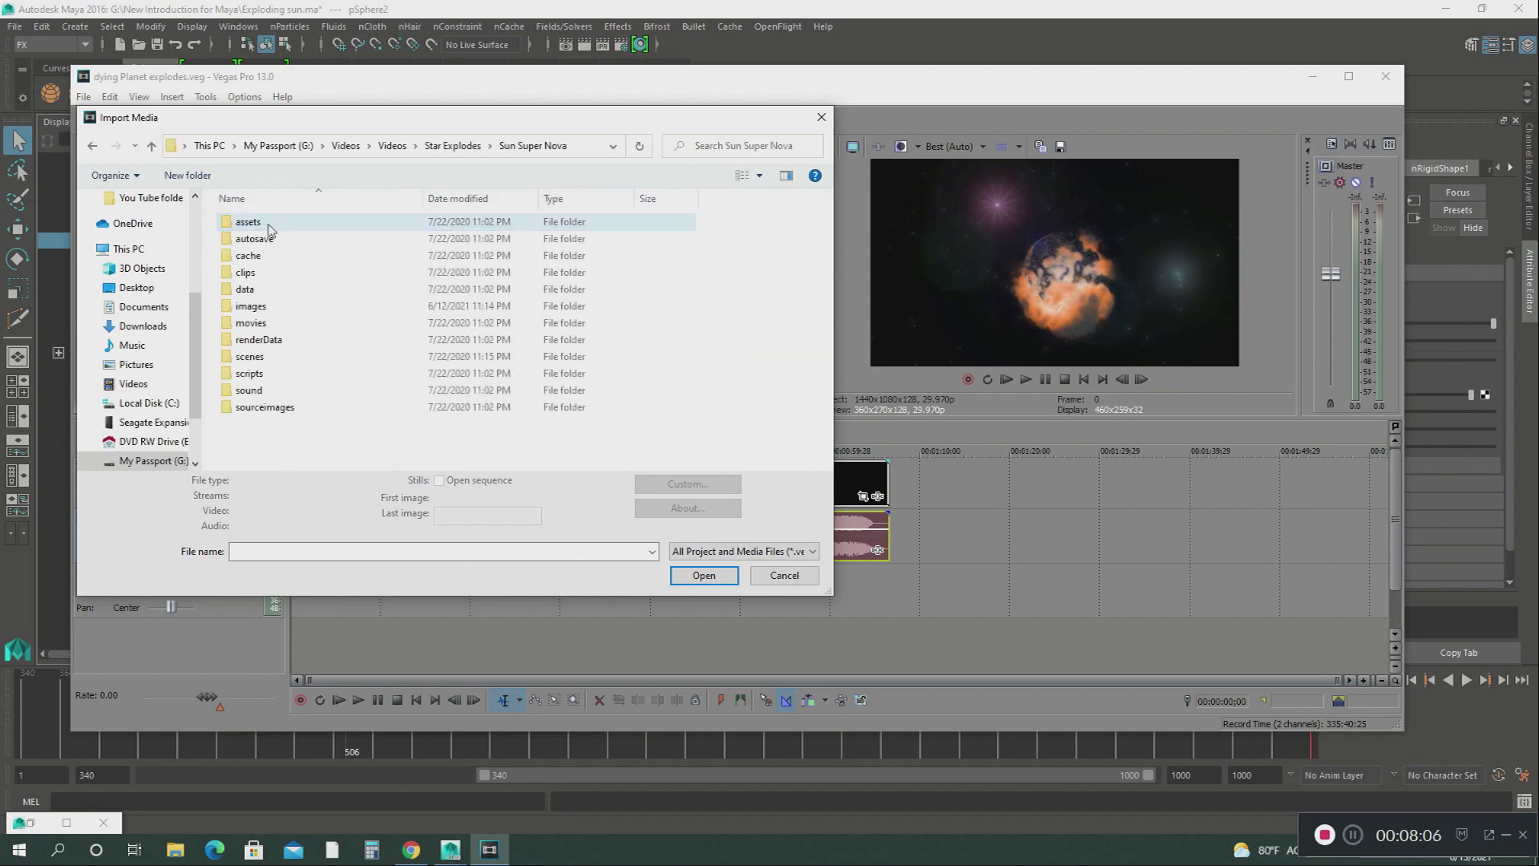
double_click(252, 306)
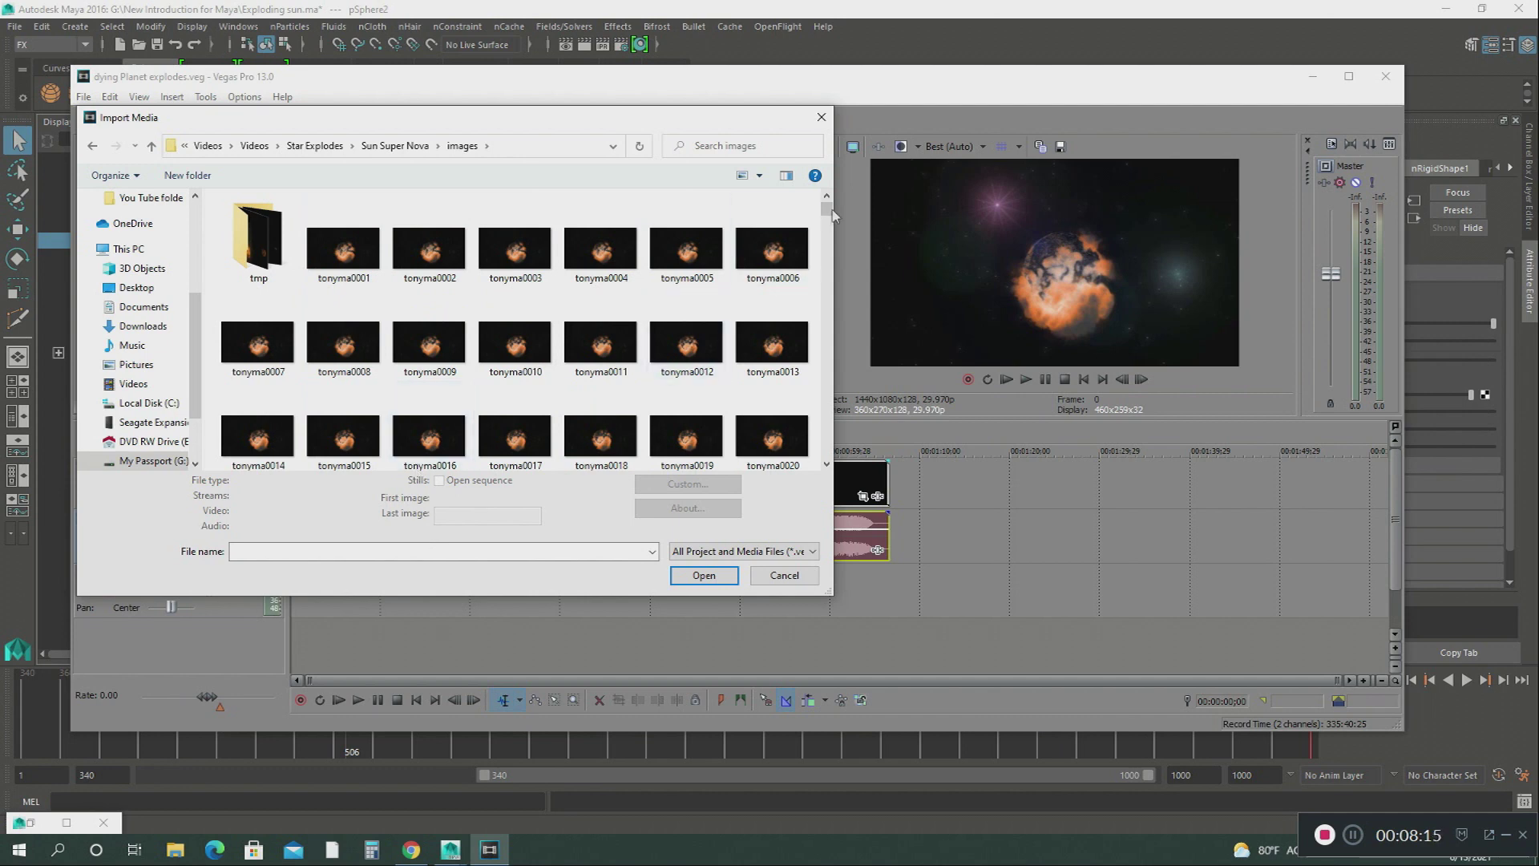
left_click(821, 121)
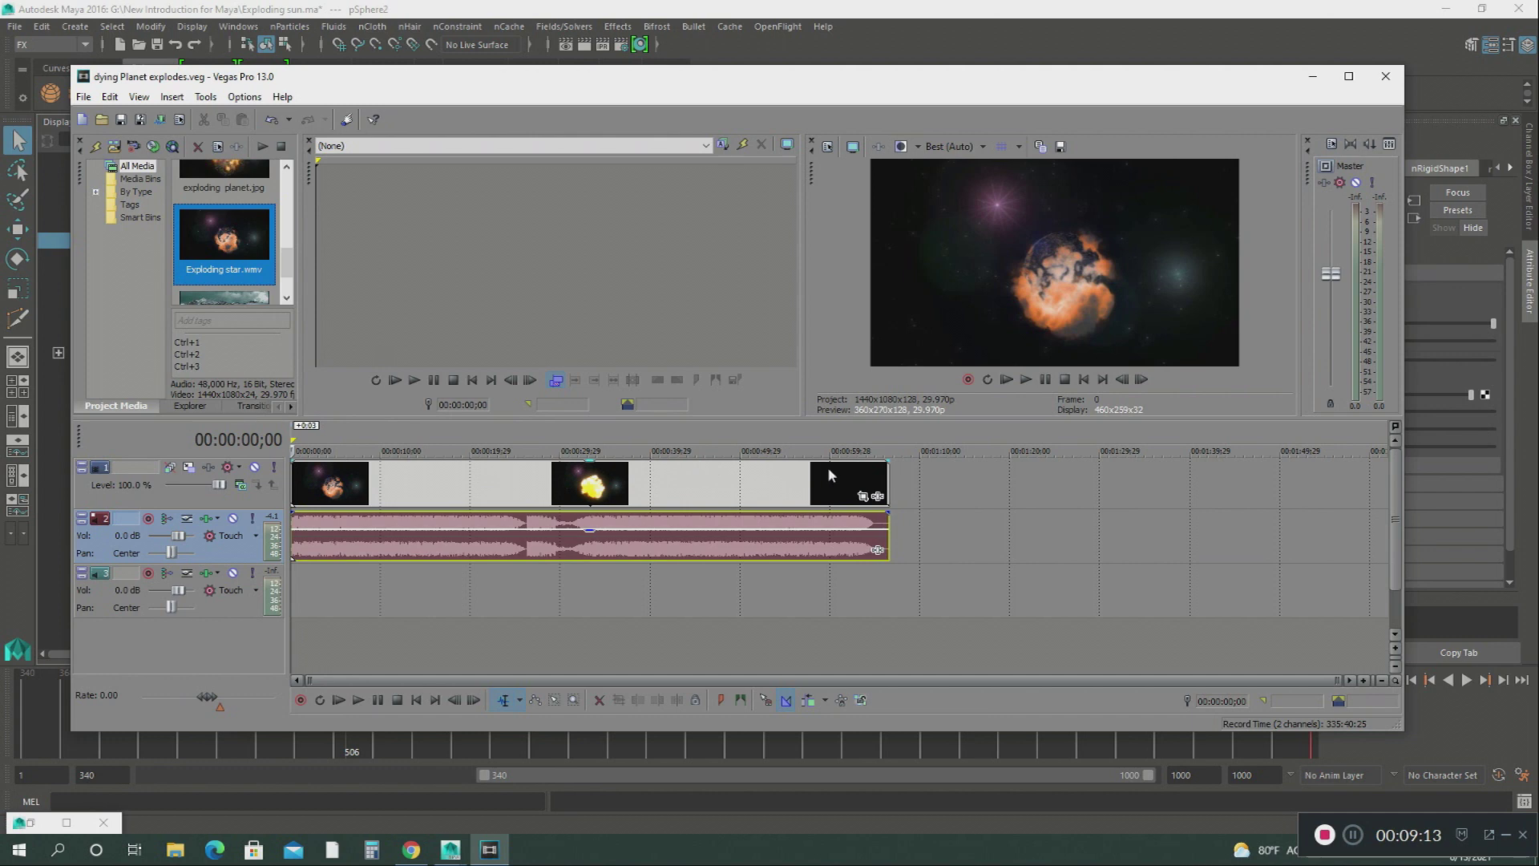
left_click(878, 497)
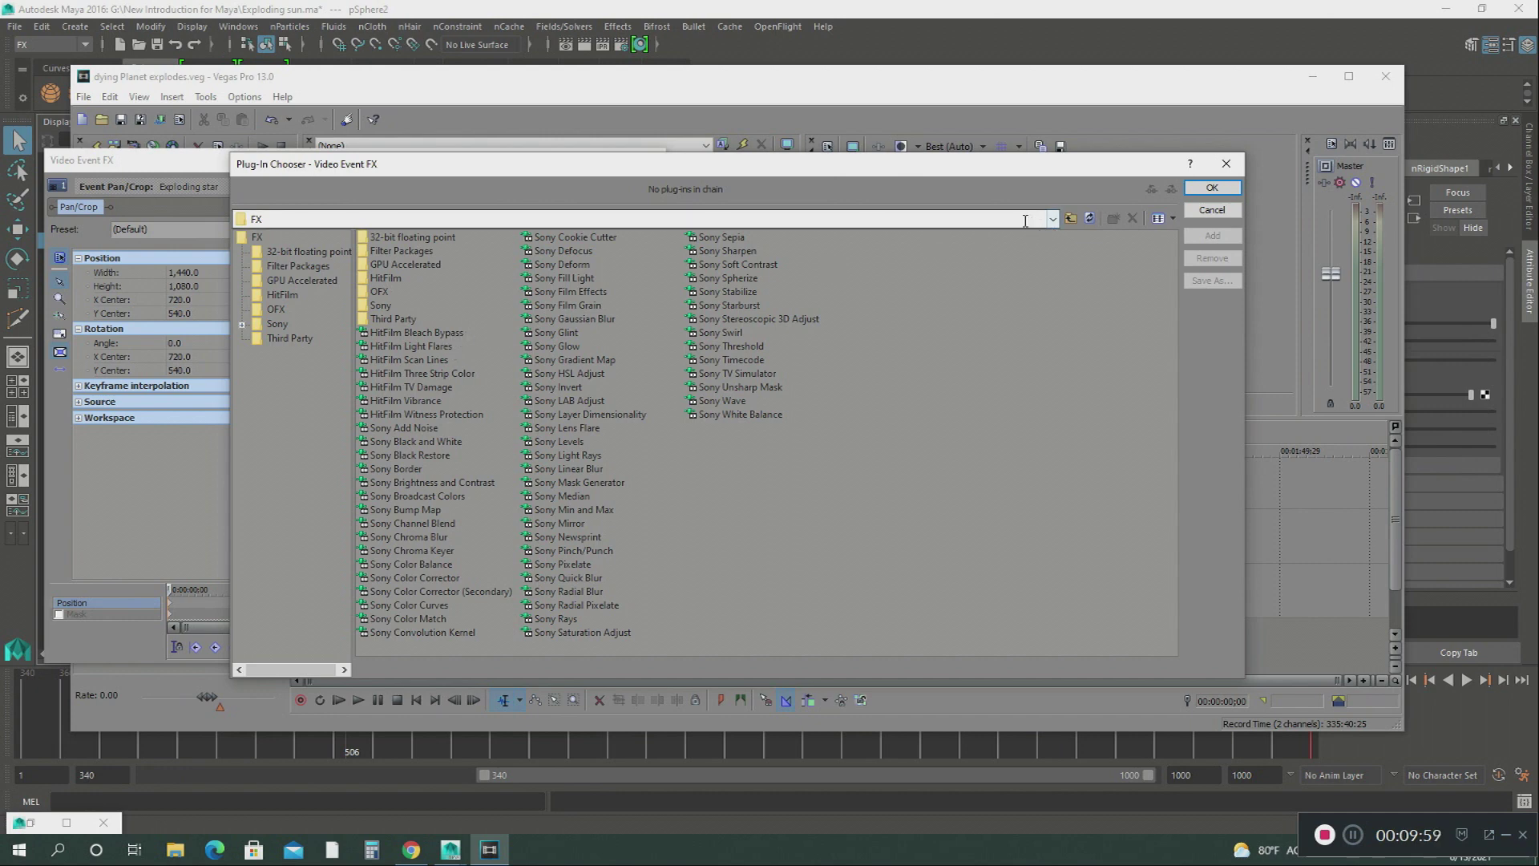
- Close the Plug-In Chooser and the Exploding star Video Event FX window without adding an effect
left_click(1219, 165)
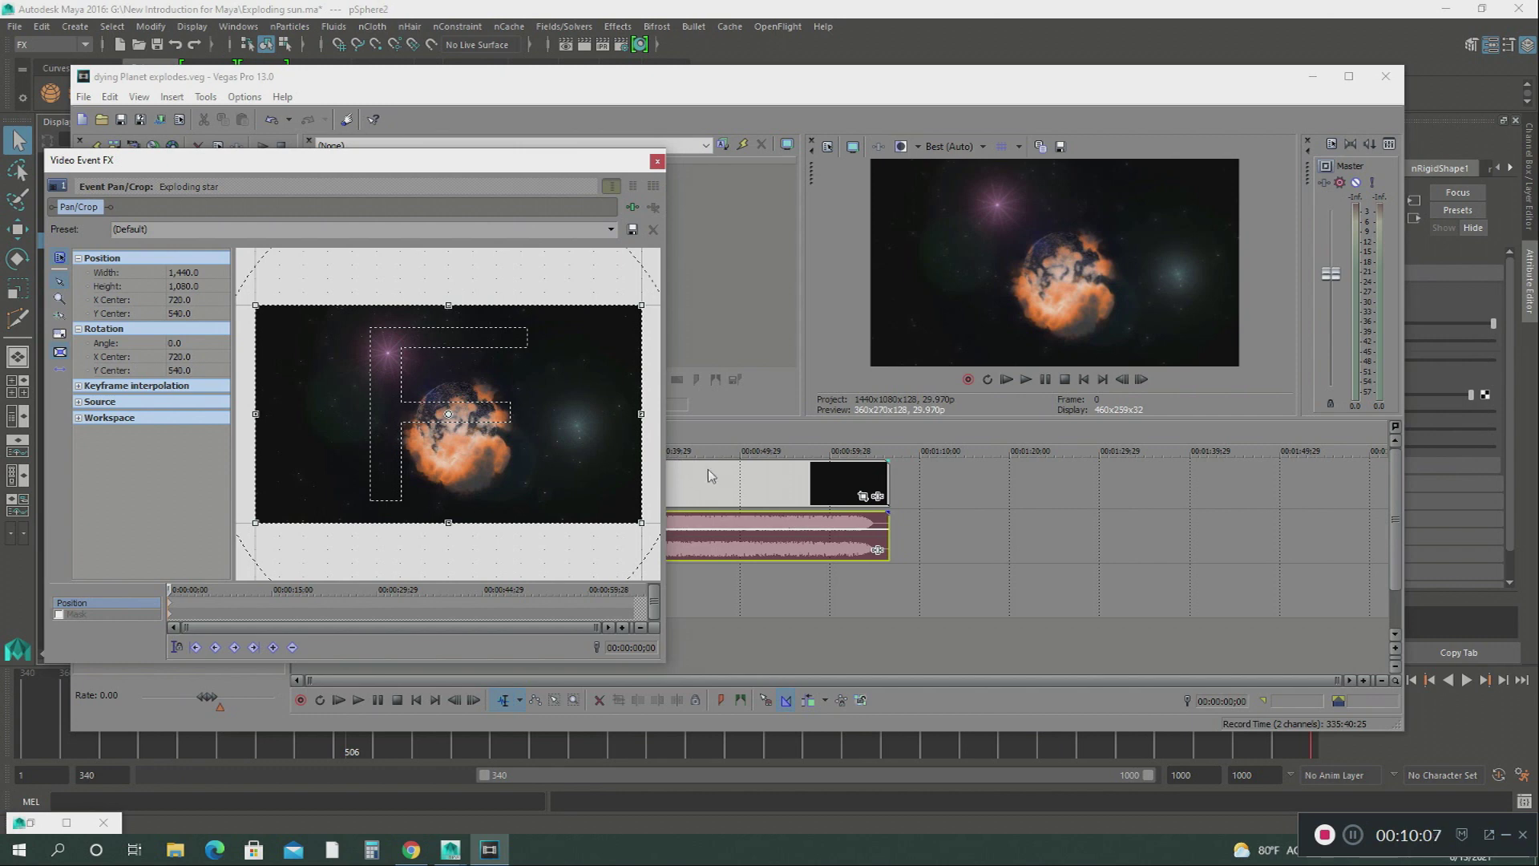
left_click(658, 162)
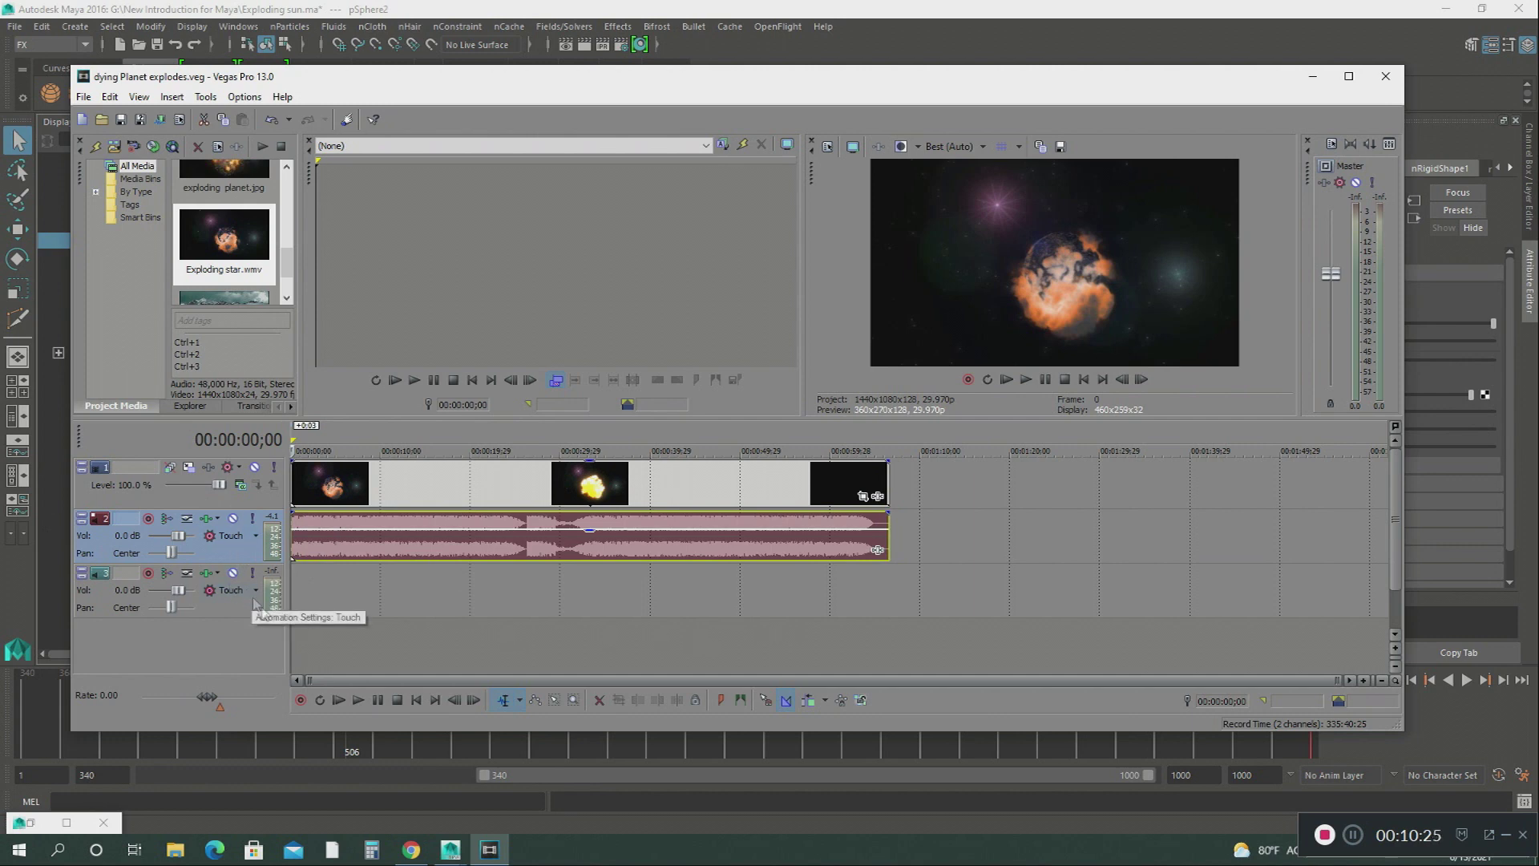
- Play the project while lowering the music track volume to about -28.8 dB, pausing at 00:01:10;14
left_click(358, 701)
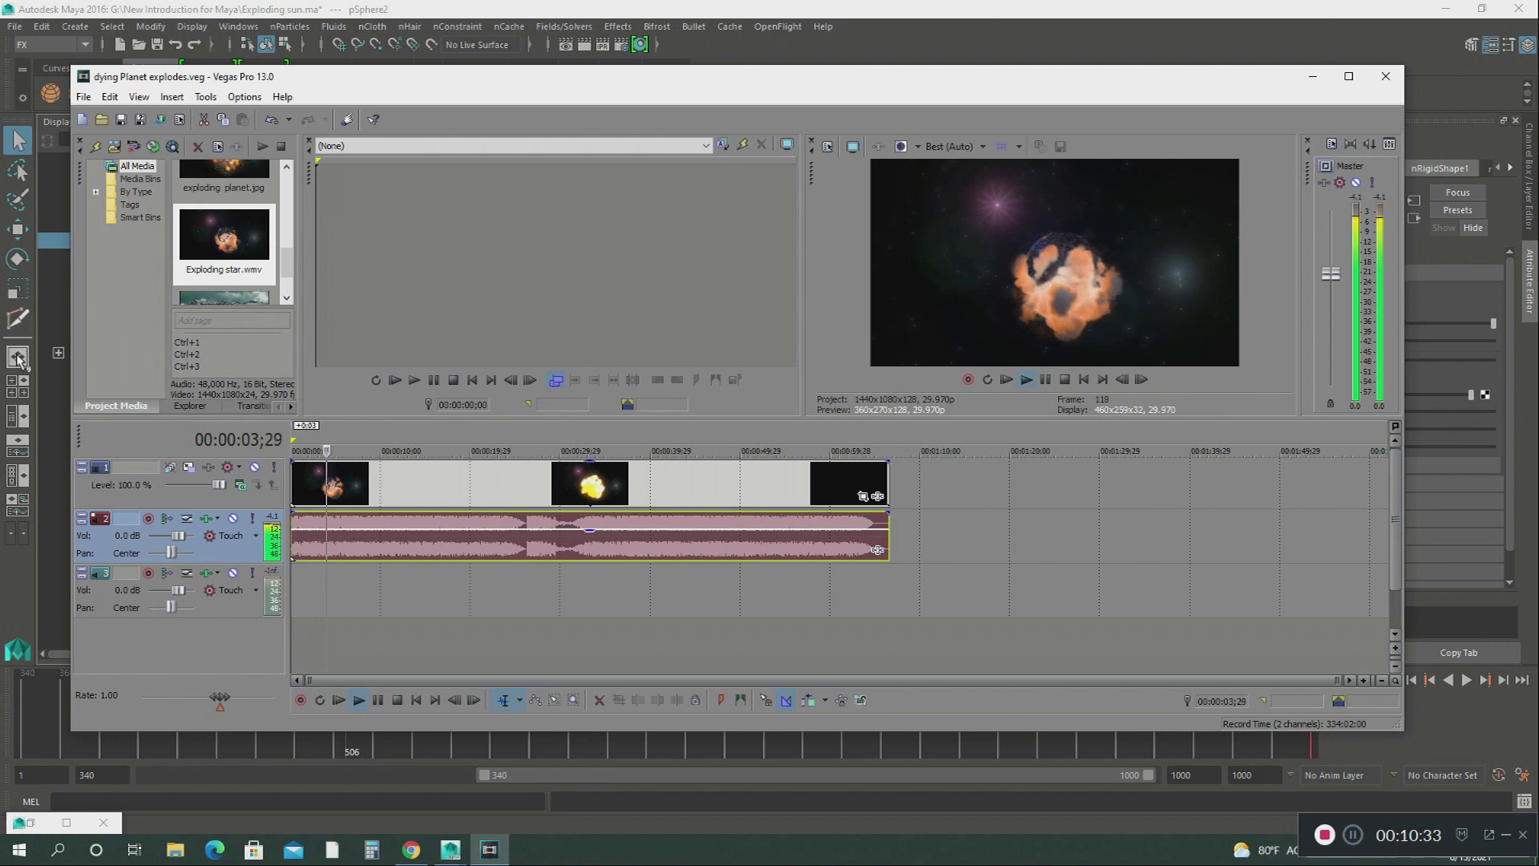
left_click_drag(184, 537, 177, 536)
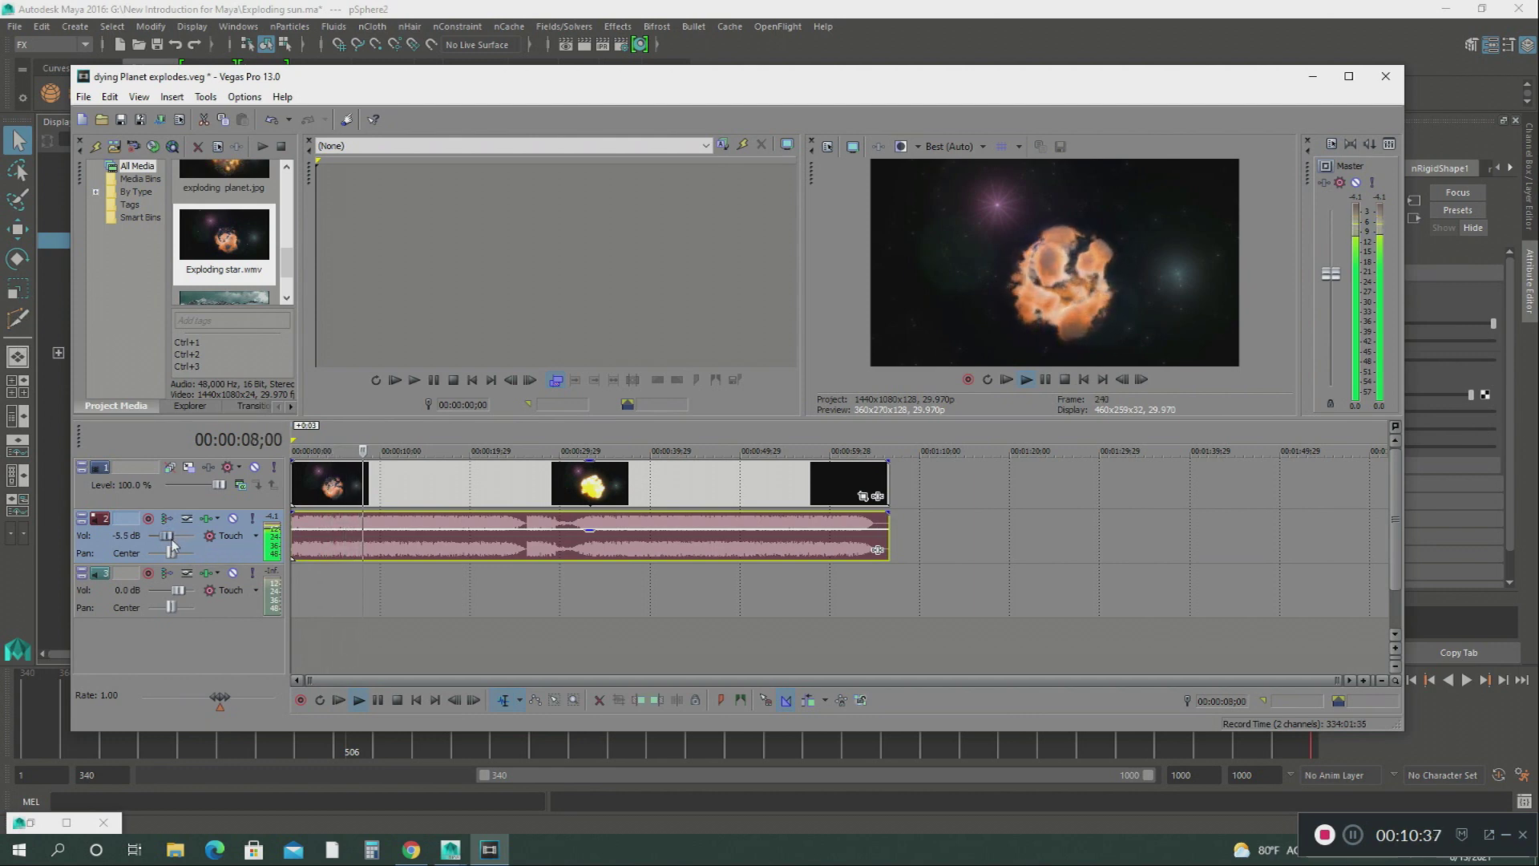
left_click_drag(175, 537, 178, 544)
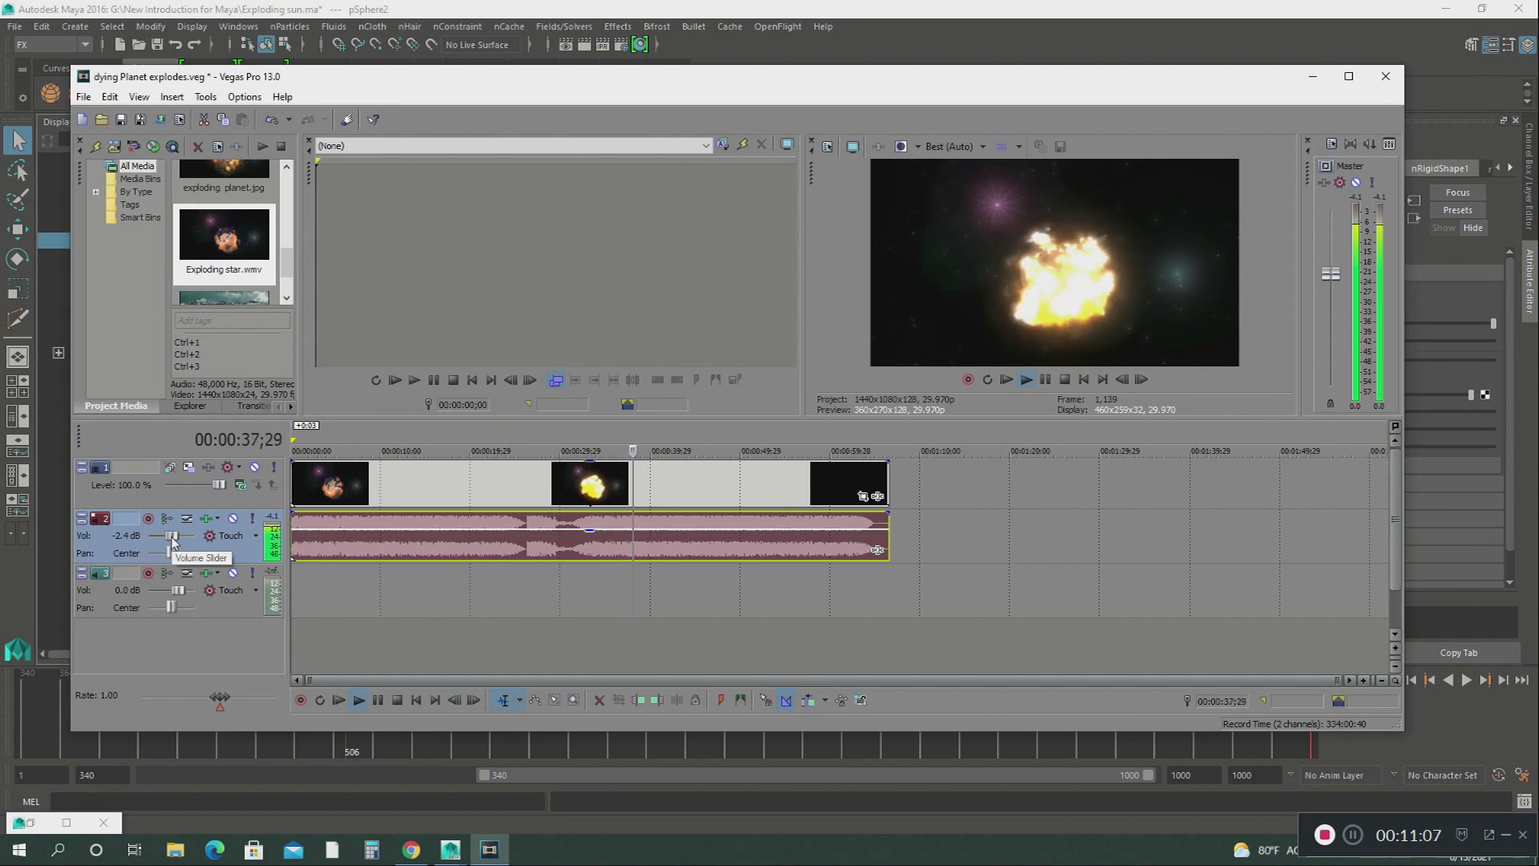
left_click_drag(172, 539, 156, 535)
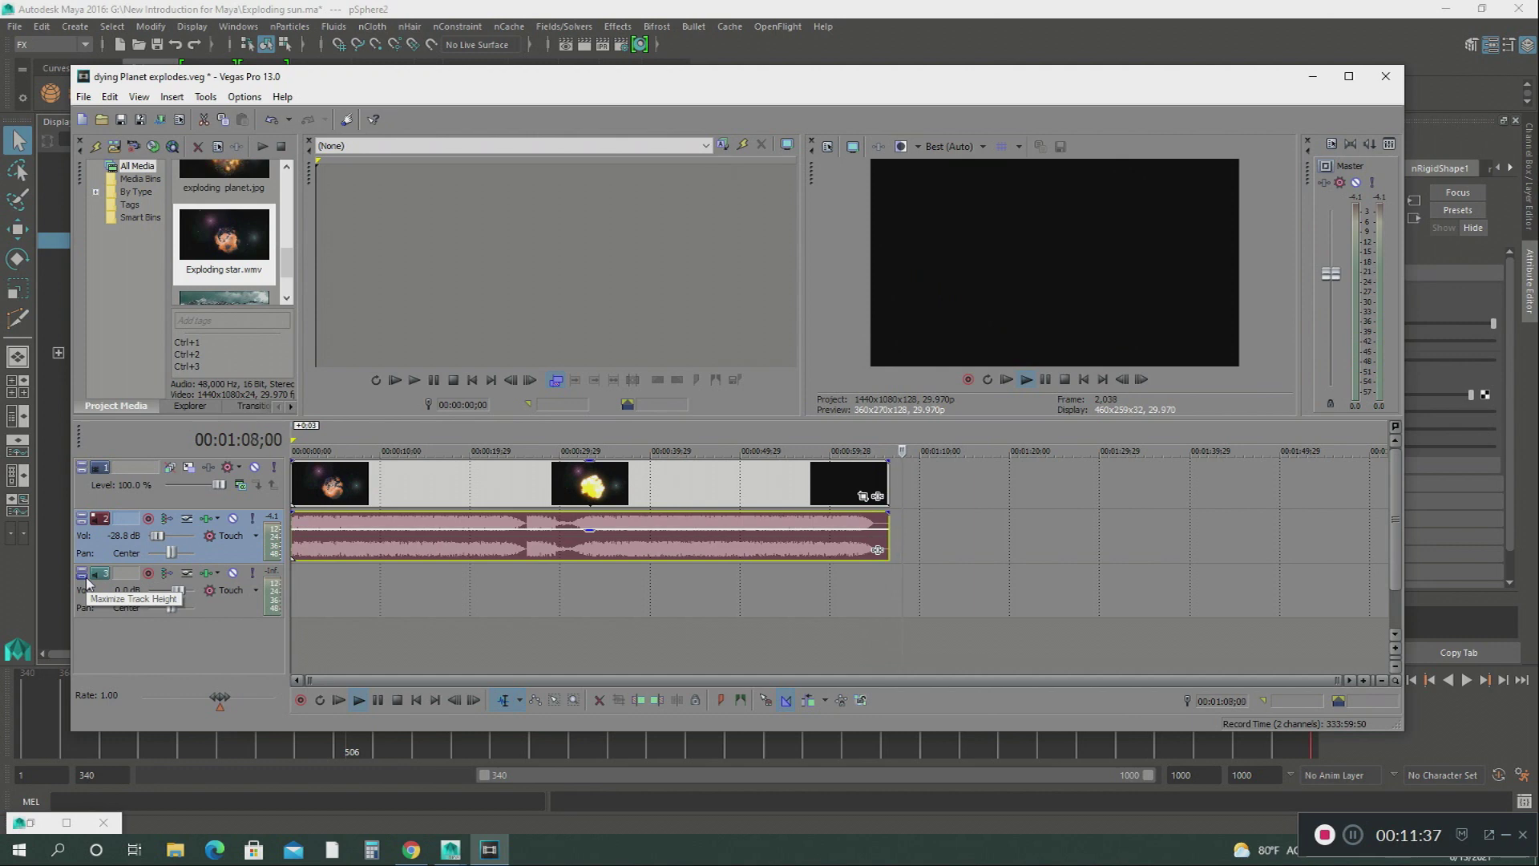
left_click(378, 700)
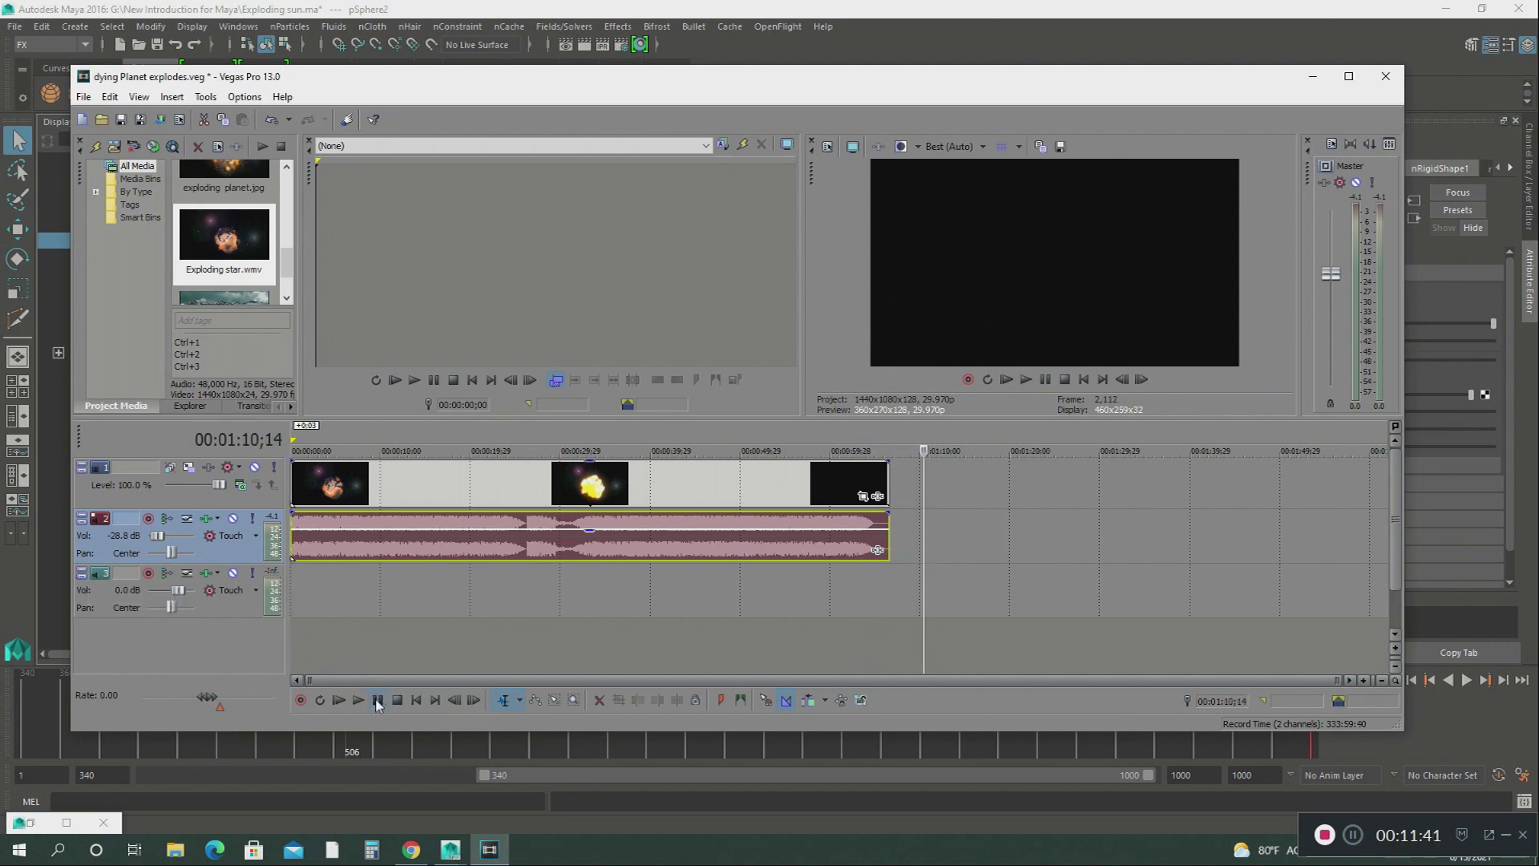